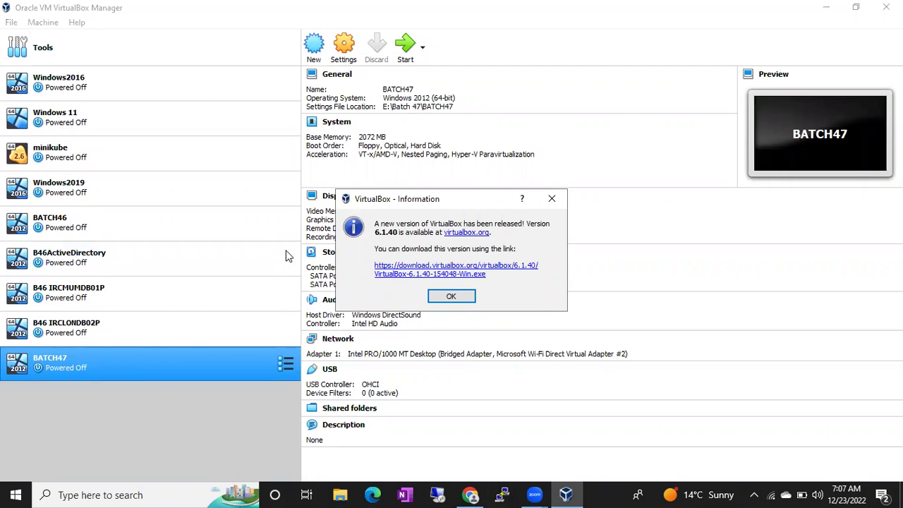
Close the VirtualBox new-version information notice with OK
{"action": "left_click", "coordinate": [451, 298]}
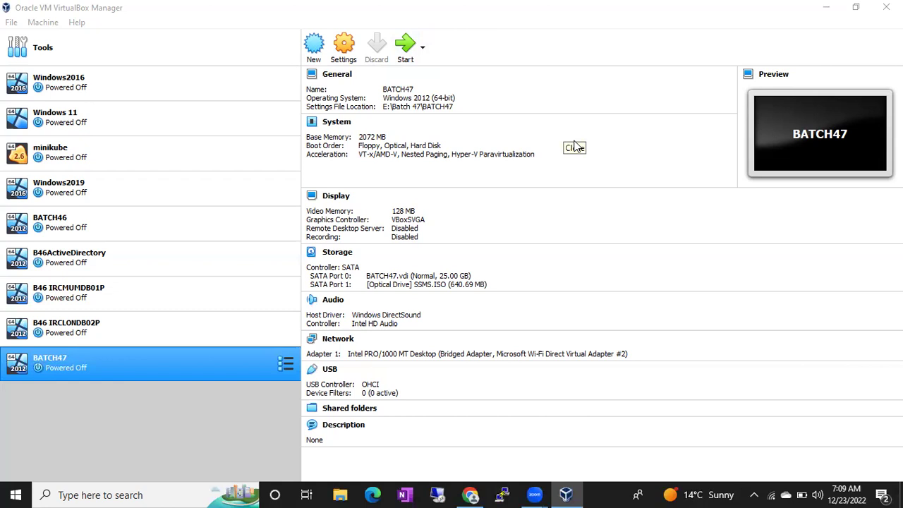
{"action": "left_click", "coordinate": [164, 438]}
Start the BATCH47 virtual machine and close the info banner in its window
{"action": "double_click", "coordinate": [115, 364]}
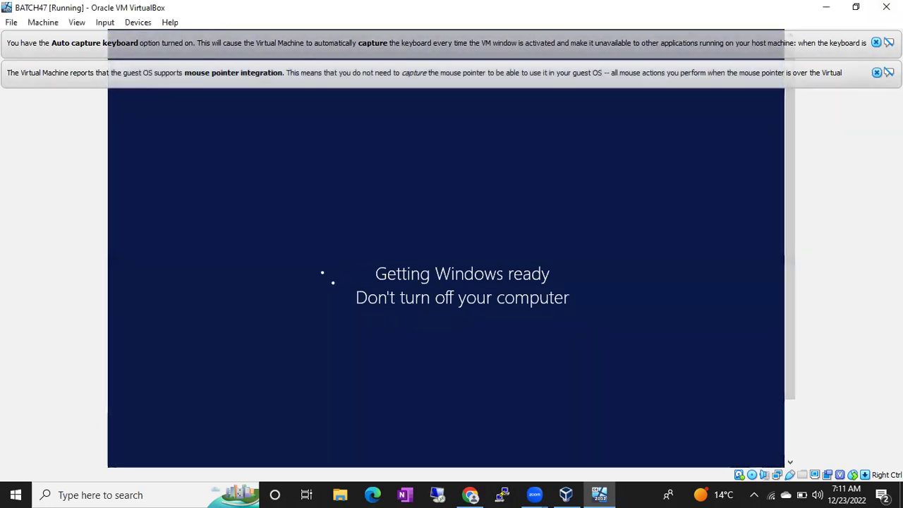
{"action": "left_click", "coordinate": [875, 72]}
Close the last notification banner in the BATCH47 VM window
{"action": "left_click", "coordinate": [876, 42]}
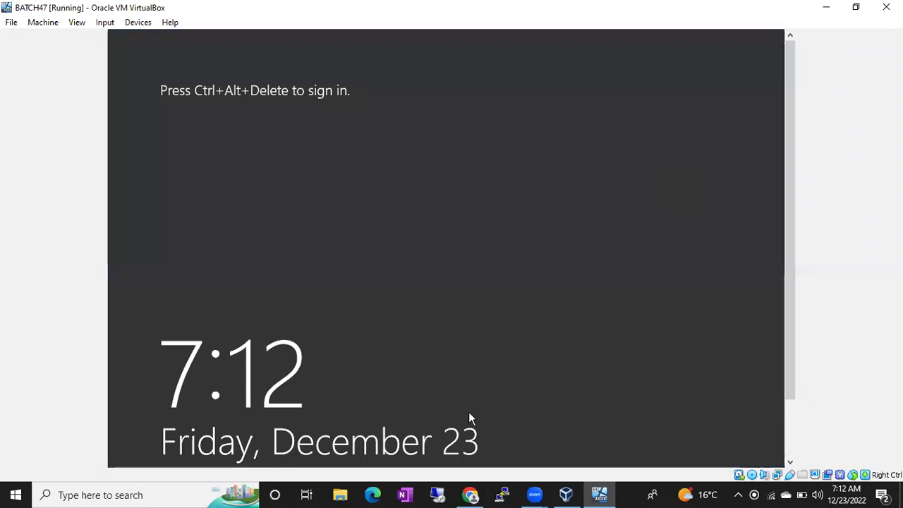
Connect via Remote Desktop to 192.168.137.107 with the administrator password, accepting the certificate warning
{"action": "left_click", "coordinate": [438, 494]}
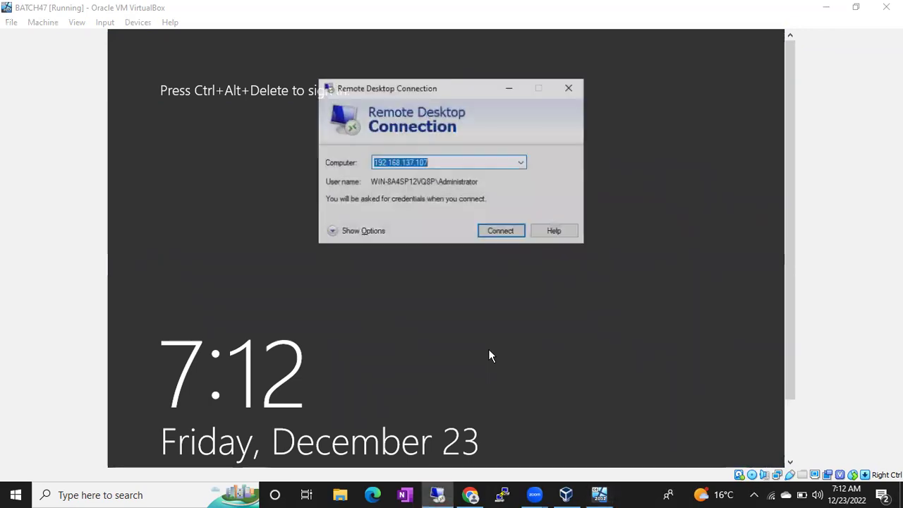
{"action": "left_click", "coordinate": [506, 231]}
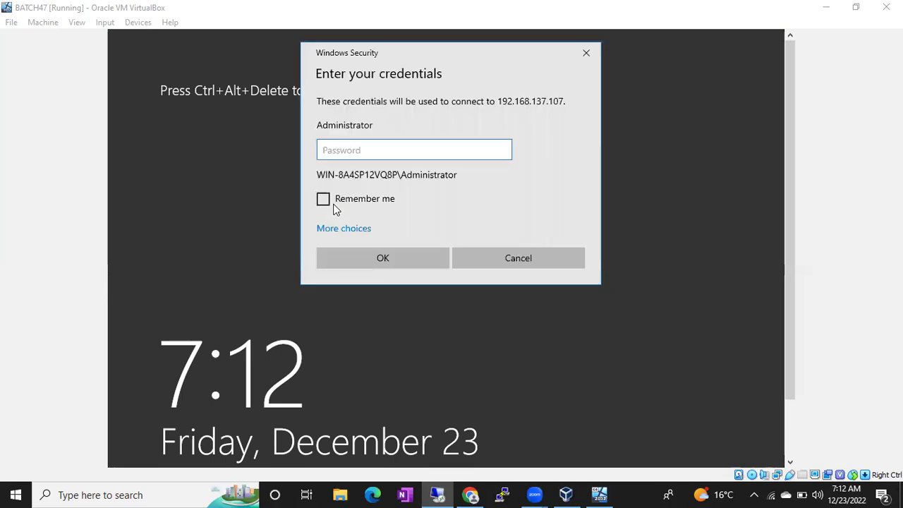
{"action": "key", "text": "Return"}
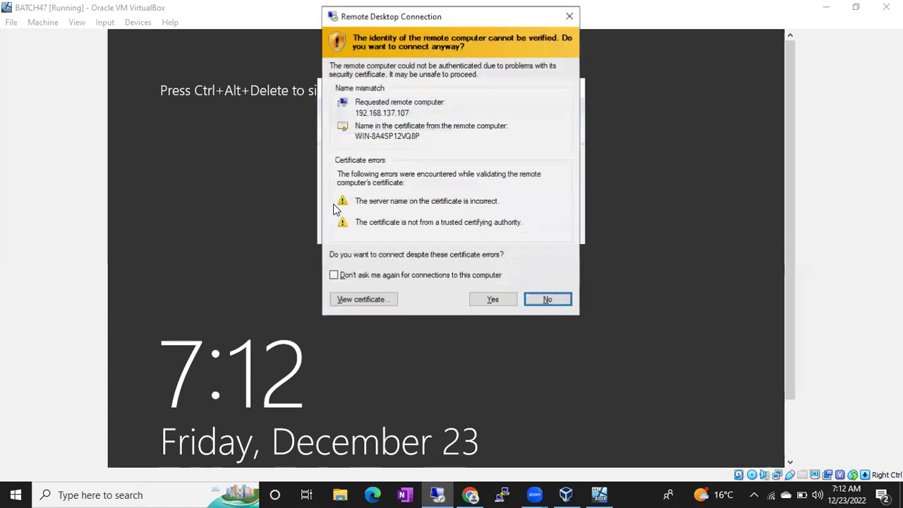
{"action": "left_click", "coordinate": [476, 300]}
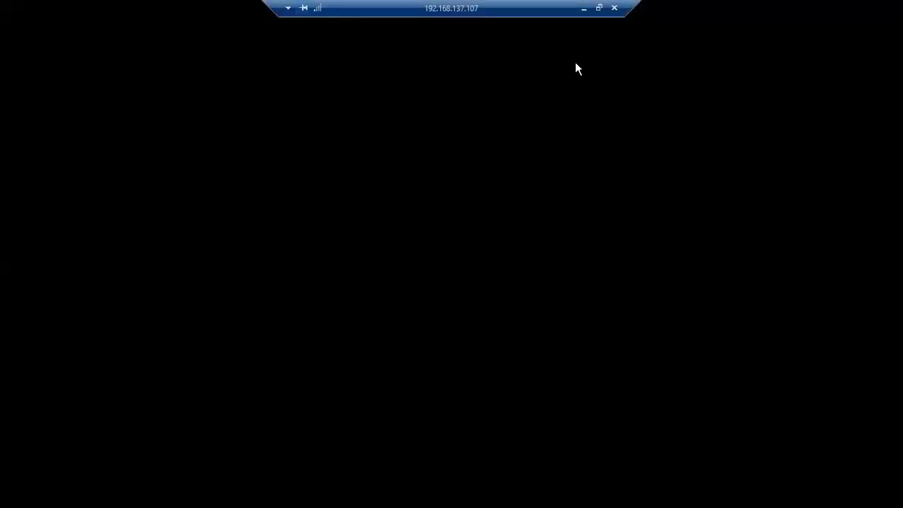
Restore the remote session to full screen and shift its connection bar to the right
{"action": "left_click", "coordinate": [600, 8]}
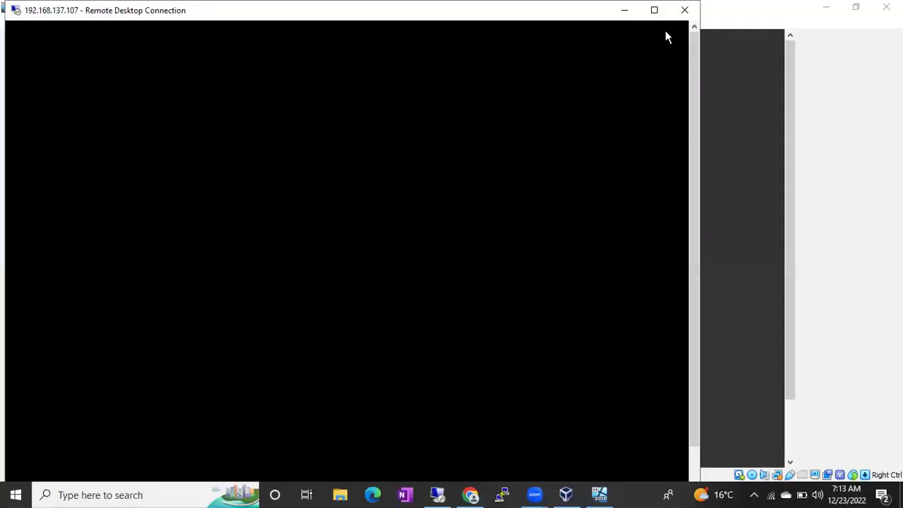
{"action": "key", "text": "ctrl+alt+Break"}
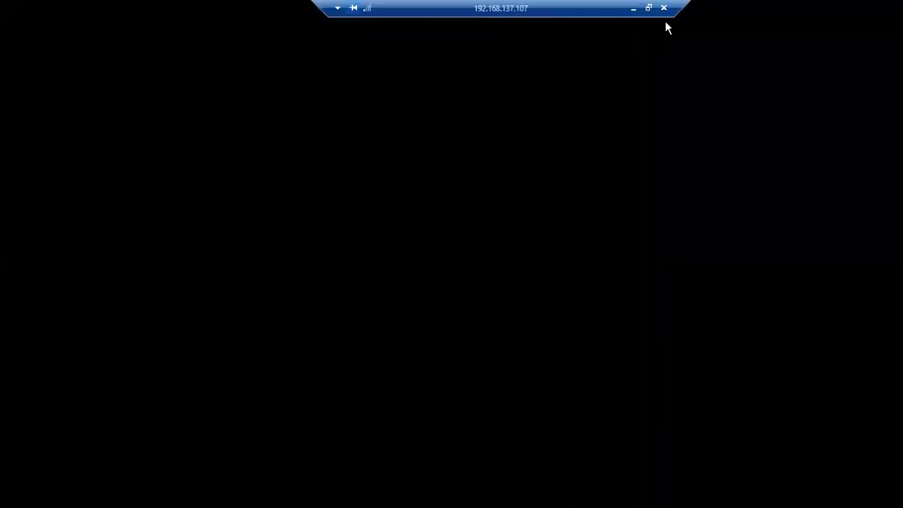
{"action": "left_click_drag", "start_coordinate": [665, 21], "coordinate": [758, 2]}
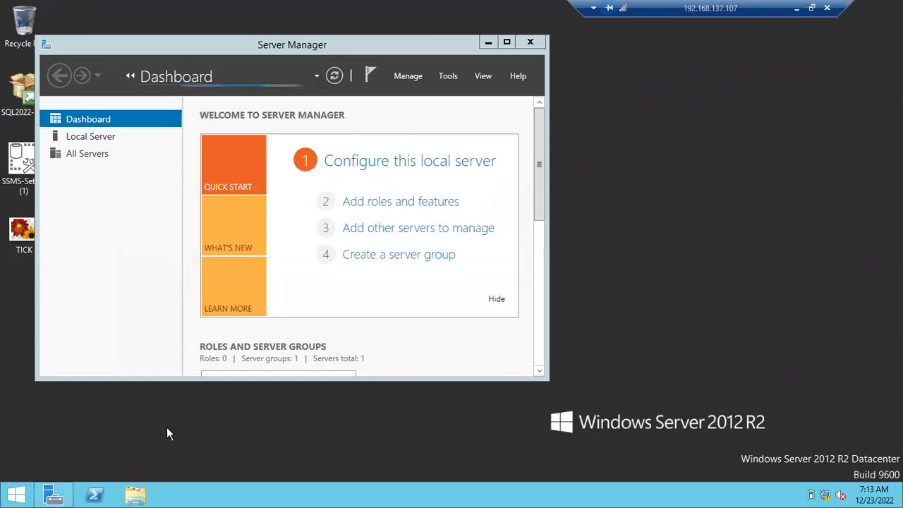
Minimize the remote session and switch back to the BATCH47 VirtualBox window
{"action": "left_click", "coordinate": [797, 8]}
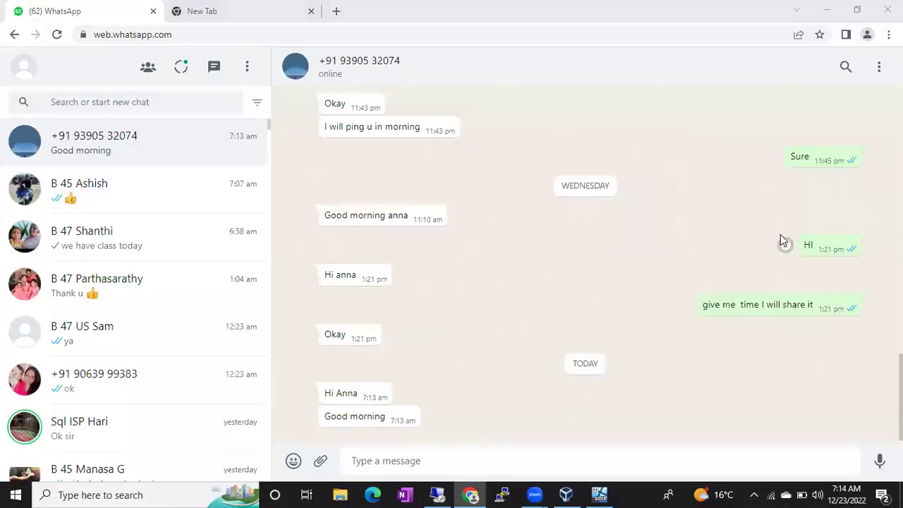
{"action": "key", "text": "alt+Tab"}
{"action": "key", "text": "alt+Tab"}
{"action": "key", "text": "alt+Tab"}
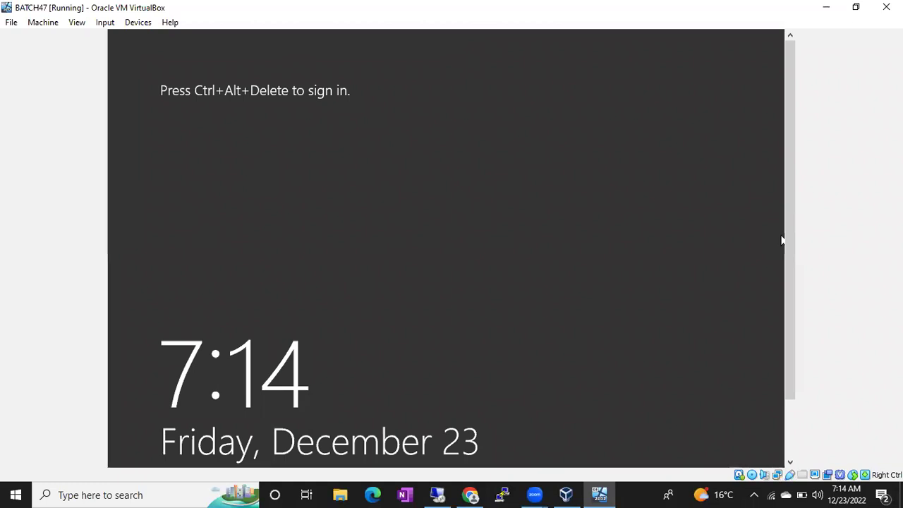
{"action": "left_click", "coordinate": [631, 494]}
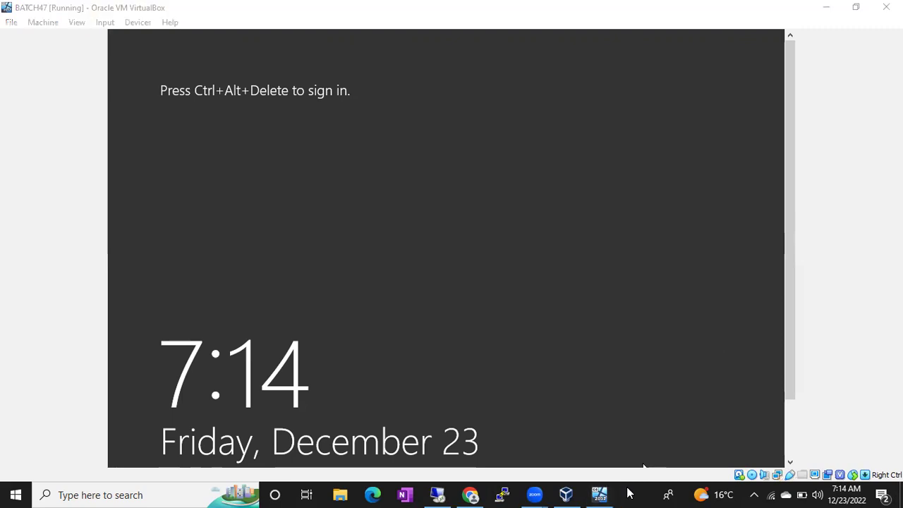
Open a blank Notepad and type the heading '5 System Databases'
{"action": "key", "text": "super+r"}
{"action": "key", "text": "Return"}
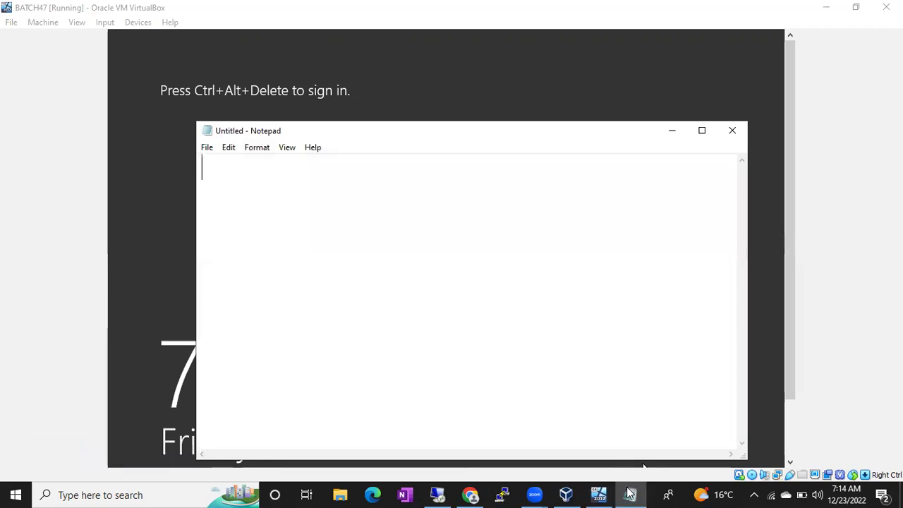
{"action": "type", "text": "5 System "}
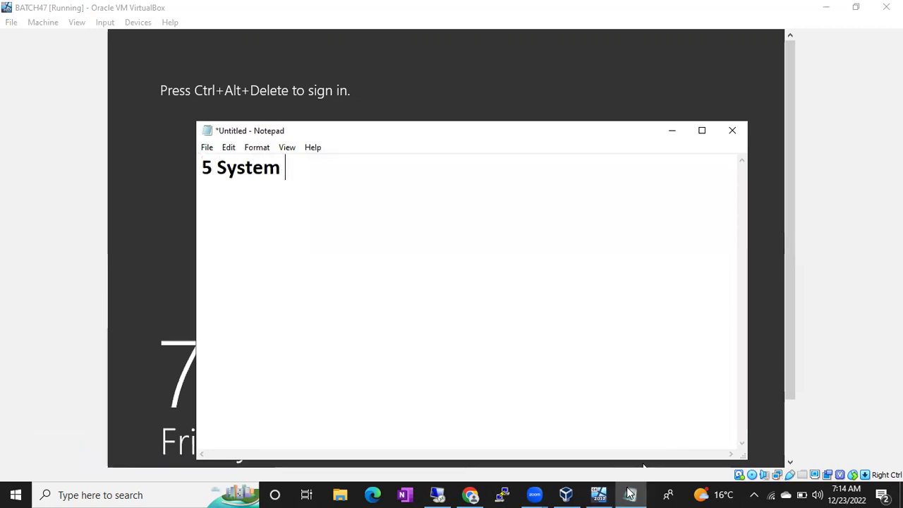
{"action": "type", "text": "Datb"}
{"action": "type", "text": "abases"}
{"action": "key", "text": "Return"}
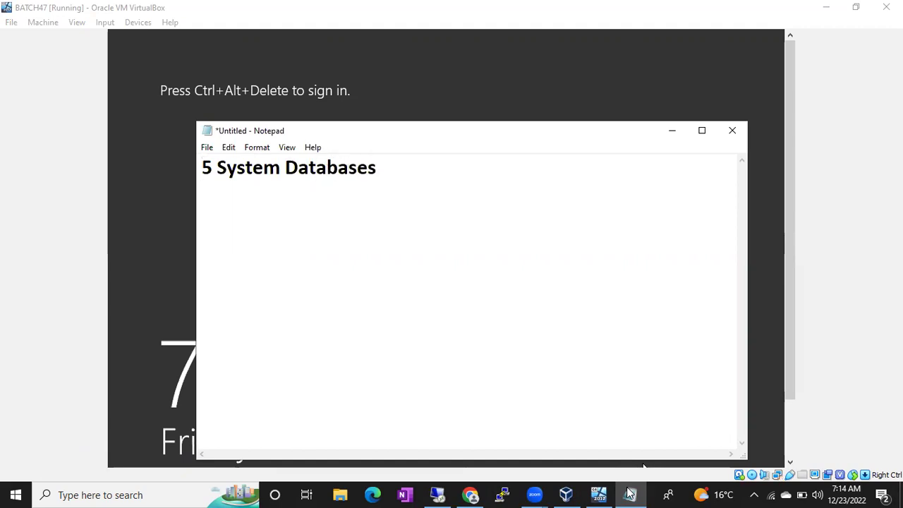
List 1. Master through 5. Resource DB, then return to the remote desktop with Server Manager minimized
{"action": "type", "text": "1. Master"}
{"action": "key", "text": "Return"}
{"action": "type", "text": "2. Model"}
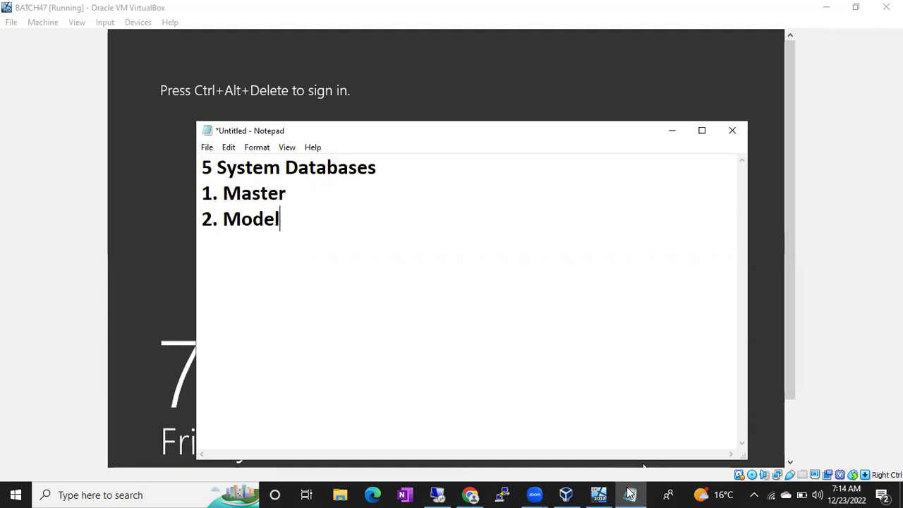
{"action": "key", "text": "Return"}
{"action": "type", "text": "3. MSDB"}
{"action": "key", "text": "Return"}
{"action": "type", "text": "4. "}
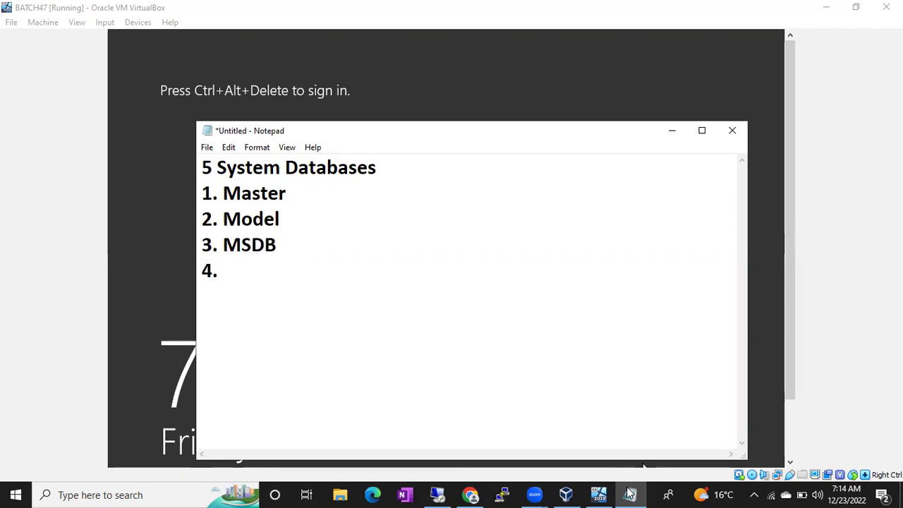
{"action": "type", "text": "TempDB"}
{"action": "key", "text": "Return"}
{"action": "type", "text": "5. "}
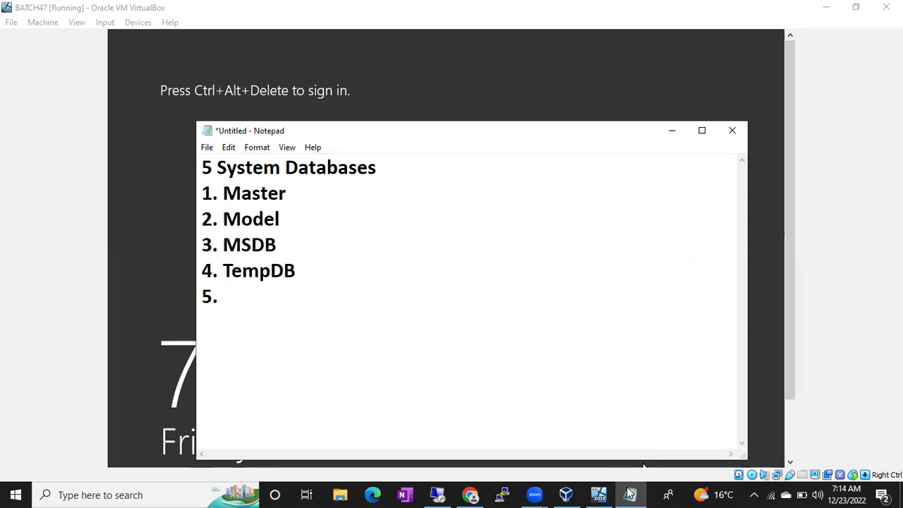
{"action": "type", "text": "Resource DB"}
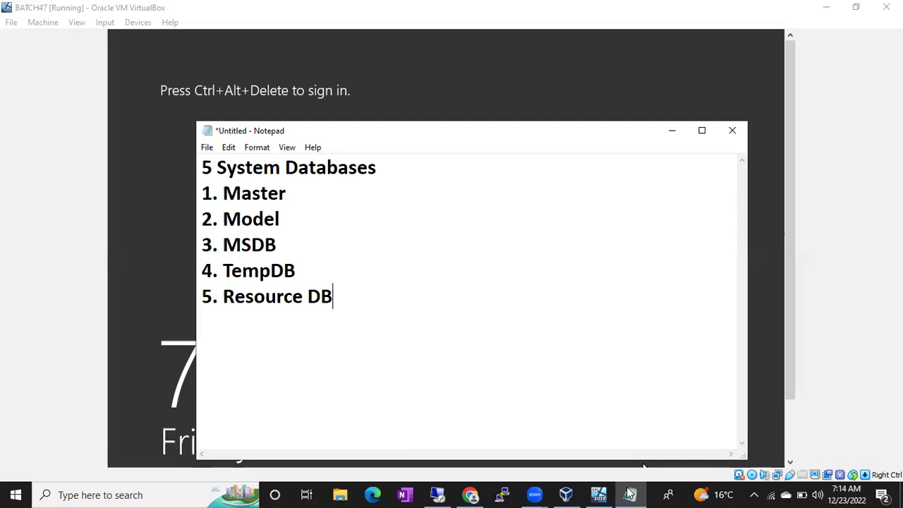
{"action": "left_click", "coordinate": [438, 494]}
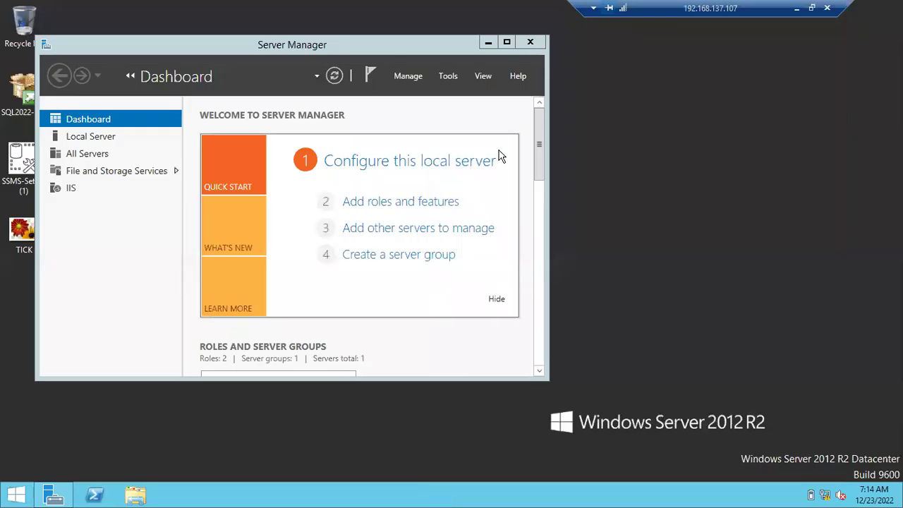
{"action": "left_click", "coordinate": [488, 42]}
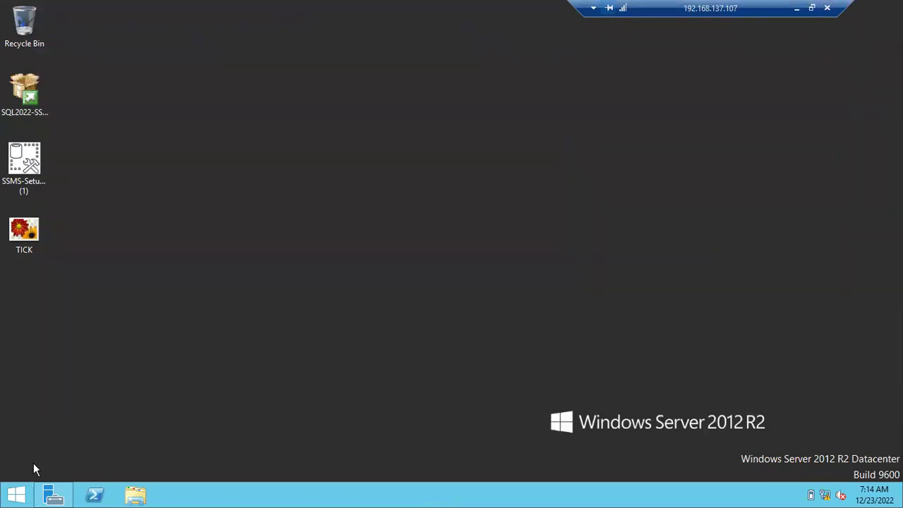
Launch SQL Server Management Studio 18 by searching 'ss' from Start
{"action": "left_click", "coordinate": [16, 493]}
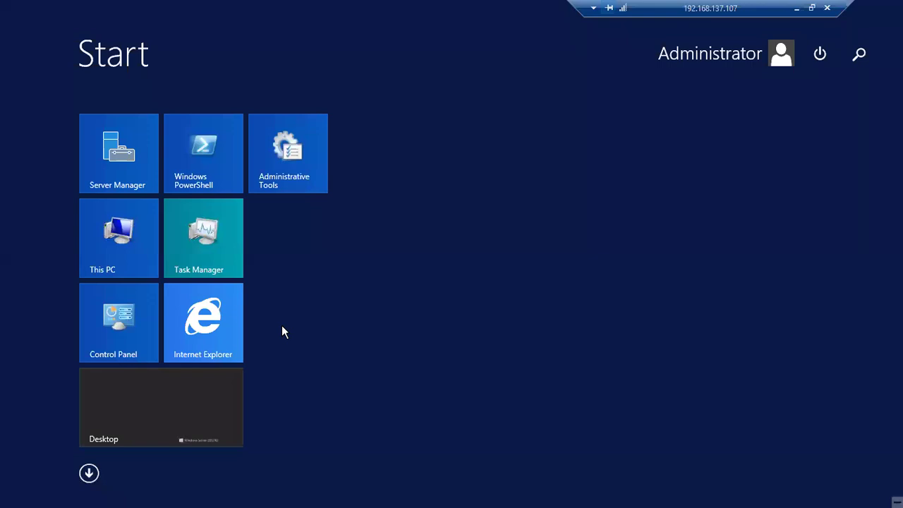
{"action": "type", "text": "ss"}
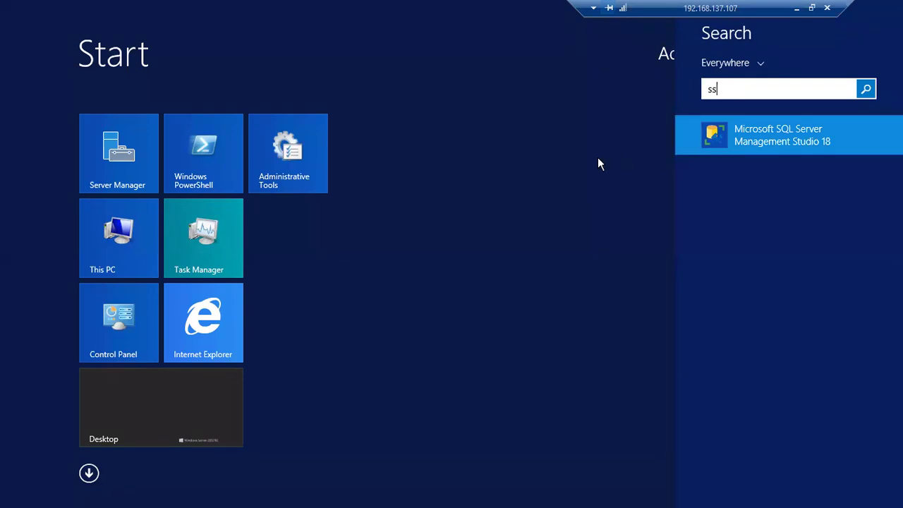
{"action": "key", "text": "Return"}
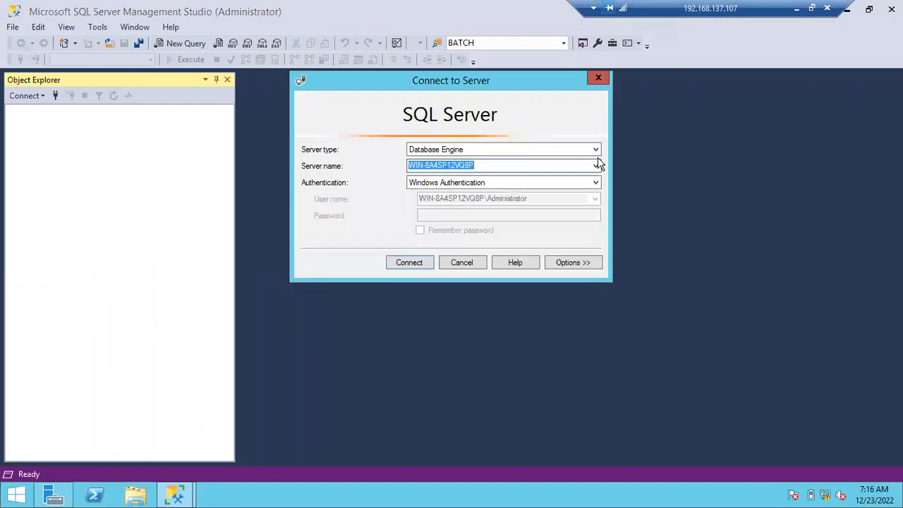
Connect to the local server and expand Databases and System Databases in Object Explorer
{"action": "left_click", "coordinate": [407, 263]}
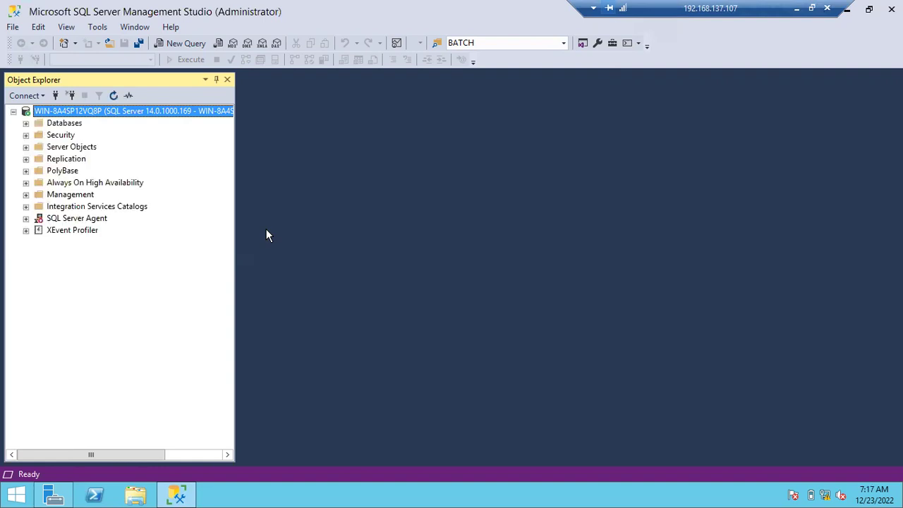
{"action": "left_click", "coordinate": [25, 124]}
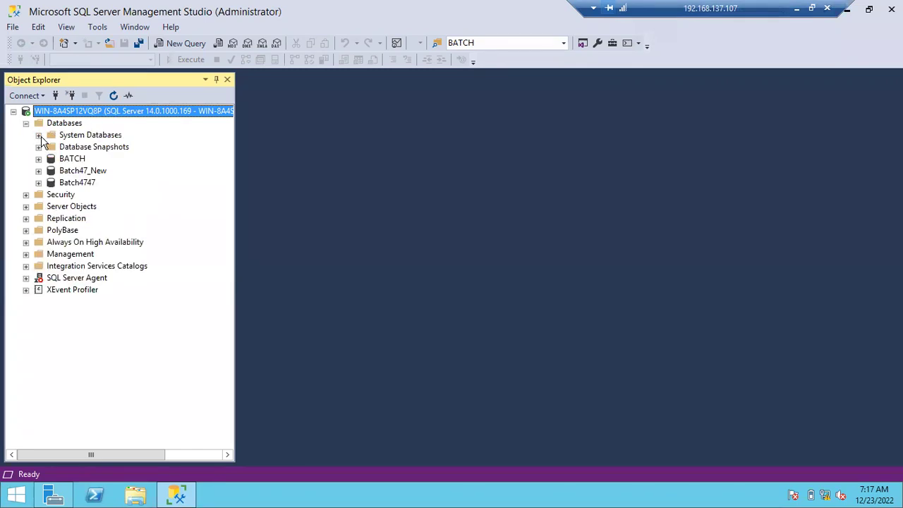
{"action": "left_click", "coordinate": [39, 135]}
Select master, model, msdb and tempdb in turn, then master and model again
{"action": "left_click", "coordinate": [79, 149]}
{"action": "left_click", "coordinate": [81, 161]}
{"action": "left_click", "coordinate": [81, 172]}
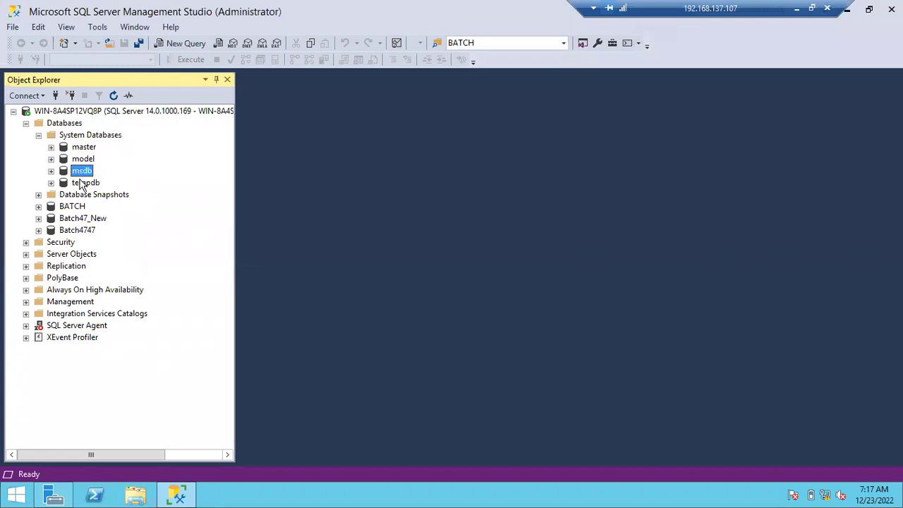
{"action": "left_click", "coordinate": [83, 183]}
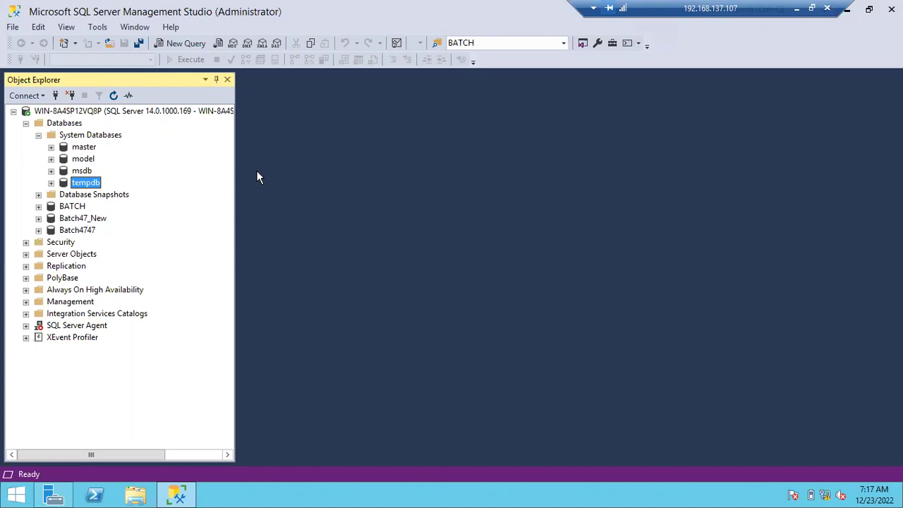
{"action": "left_click", "coordinate": [83, 147]}
{"action": "left_click", "coordinate": [81, 156]}
{"action": "right_click", "coordinate": [80, 158]}
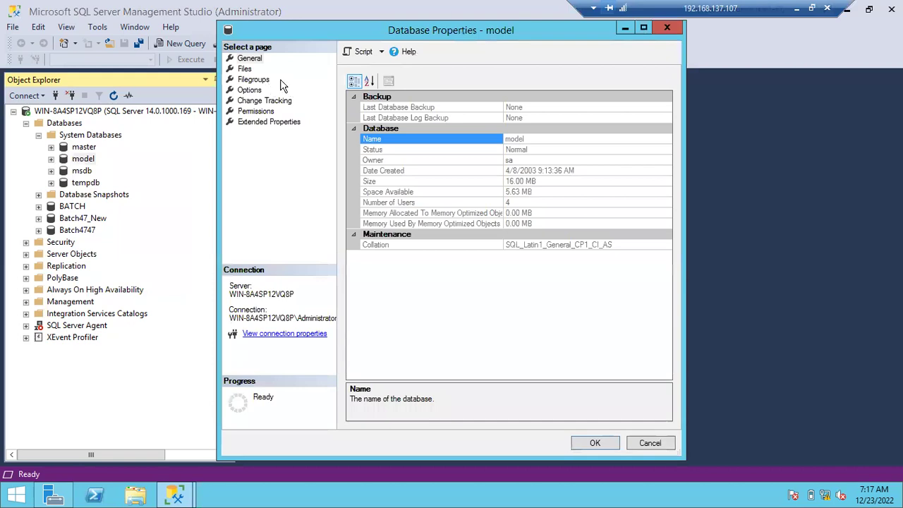
{"action": "left_click", "coordinate": [244, 69]}
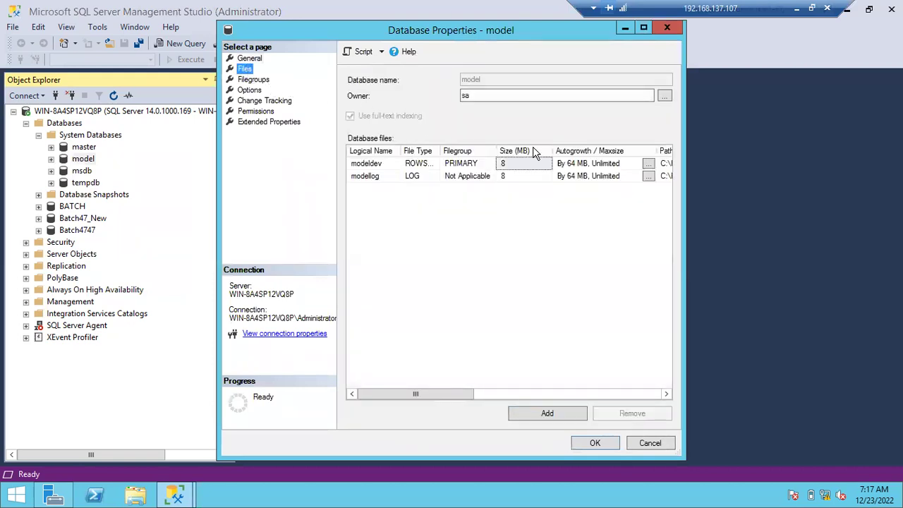
{"action": "left_click", "coordinate": [644, 29]}
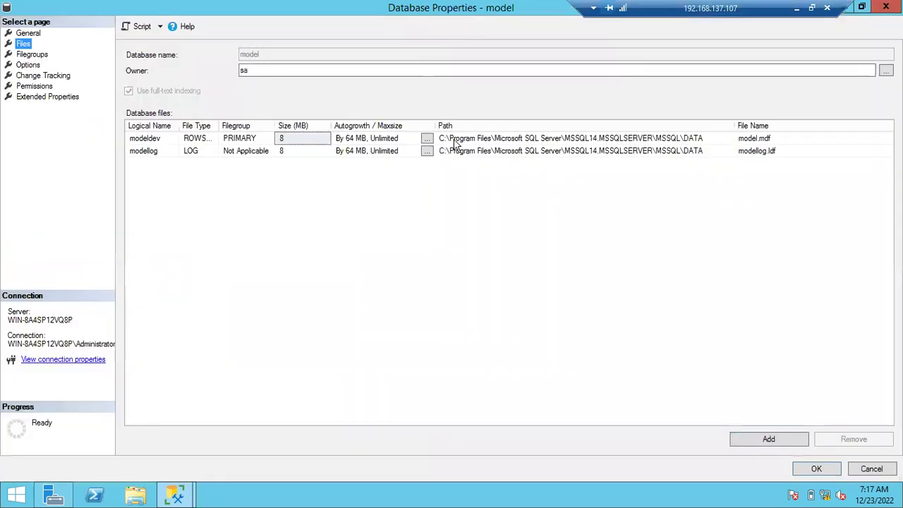
{"action": "left_click", "coordinate": [612, 152]}
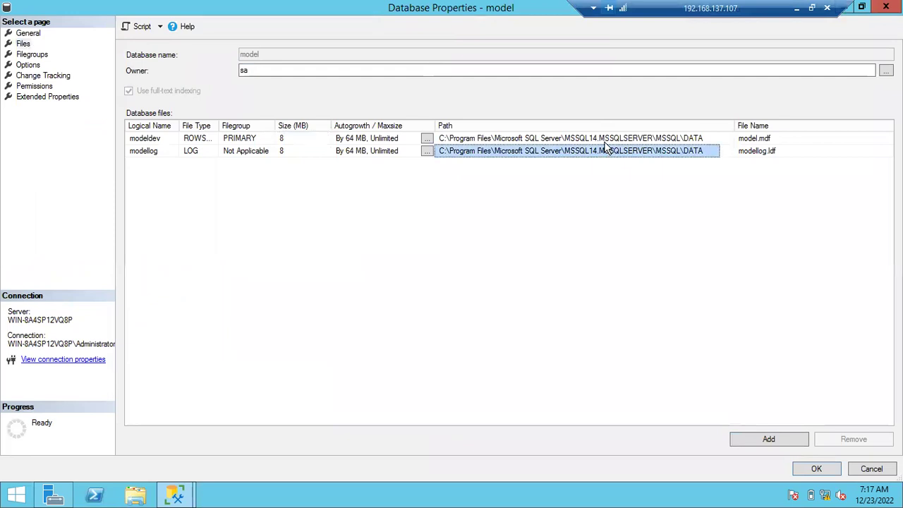
{"action": "left_click", "coordinate": [601, 144]}
{"action": "left_click", "coordinate": [601, 151]}
{"action": "left_click", "coordinate": [601, 145]}
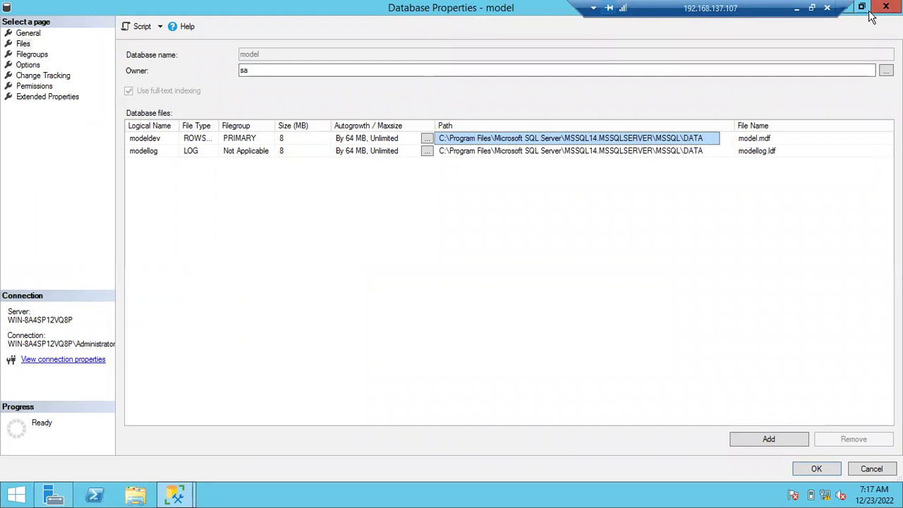
{"action": "left_click_drag", "start_coordinate": [843, 9], "coordinate": [759, 7]}
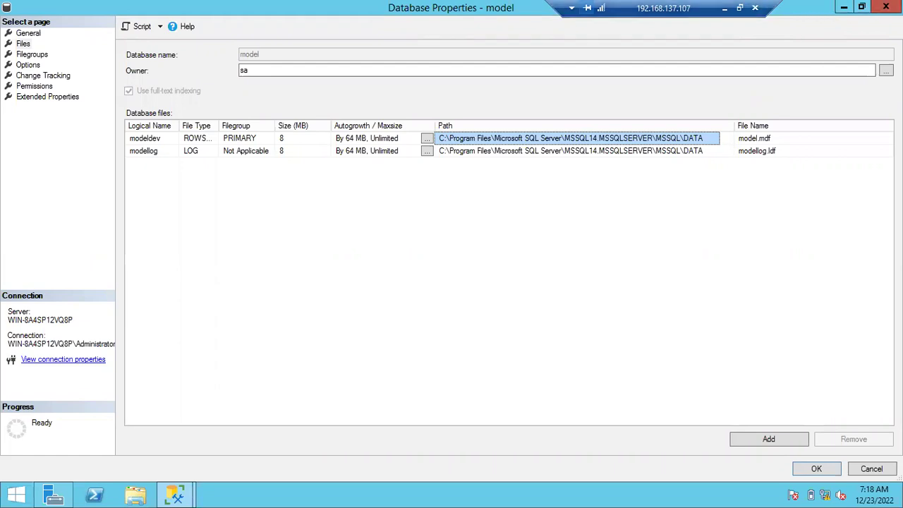
{"action": "left_click", "coordinate": [886, 7]}
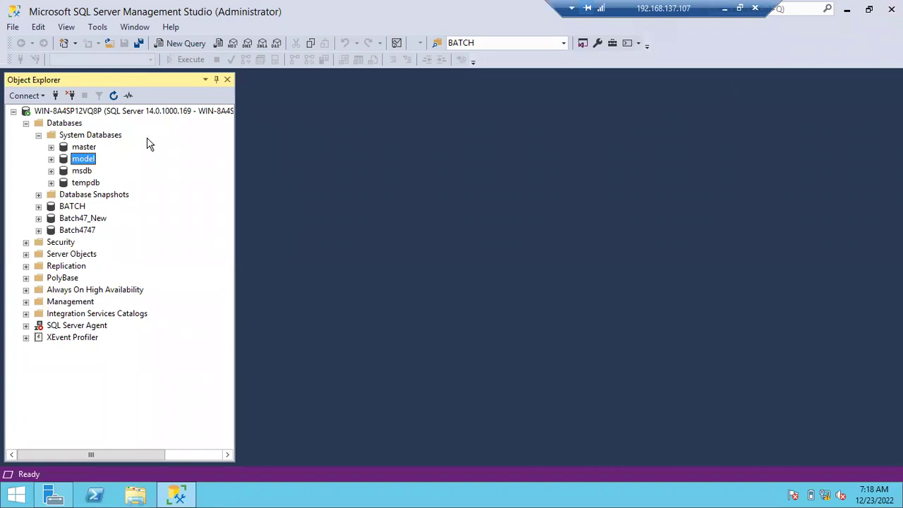
Open New Query from the server node's context menu in Object Explorer
{"action": "right_click", "coordinate": [83, 114]}
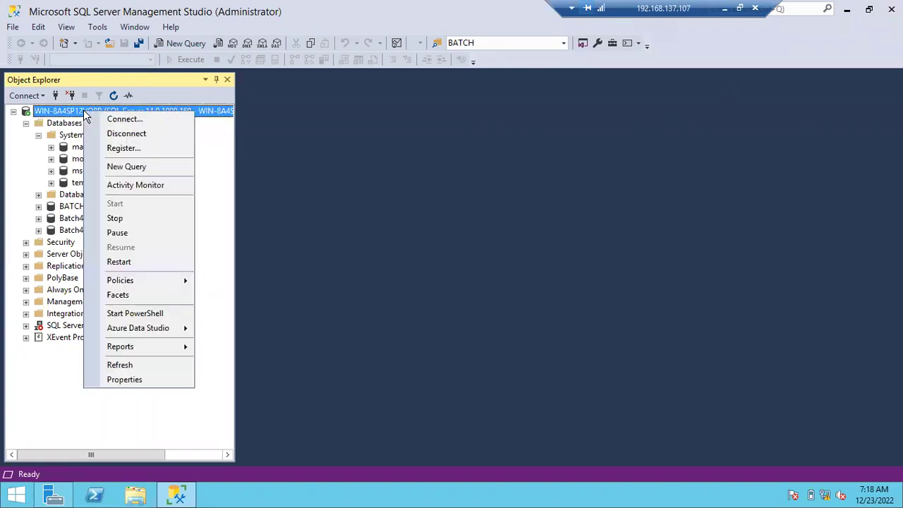
{"action": "left_click", "coordinate": [113, 170]}
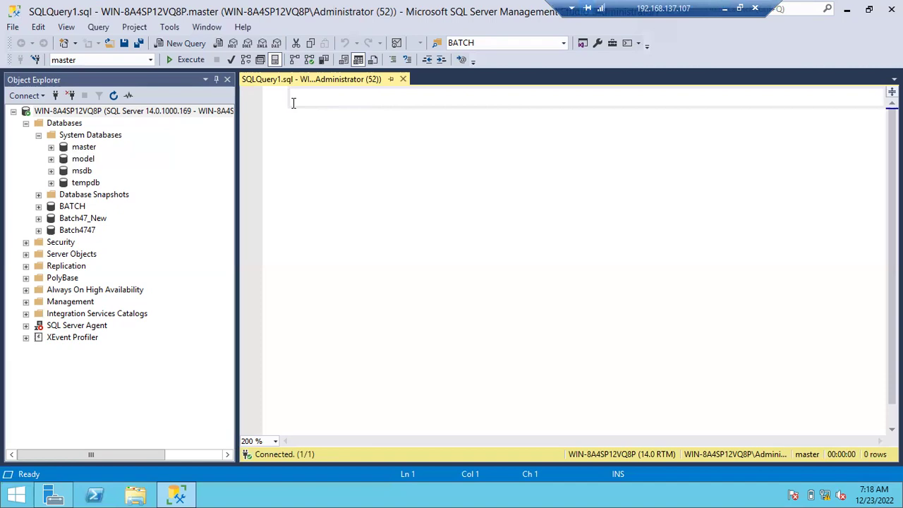
{"action": "type", "text": "Select "}
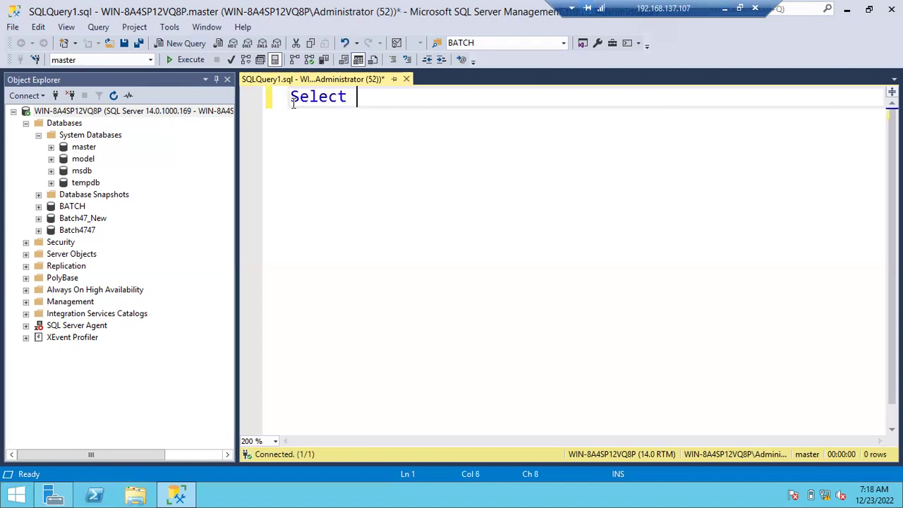
{"action": "type", "text": "*from sy"}
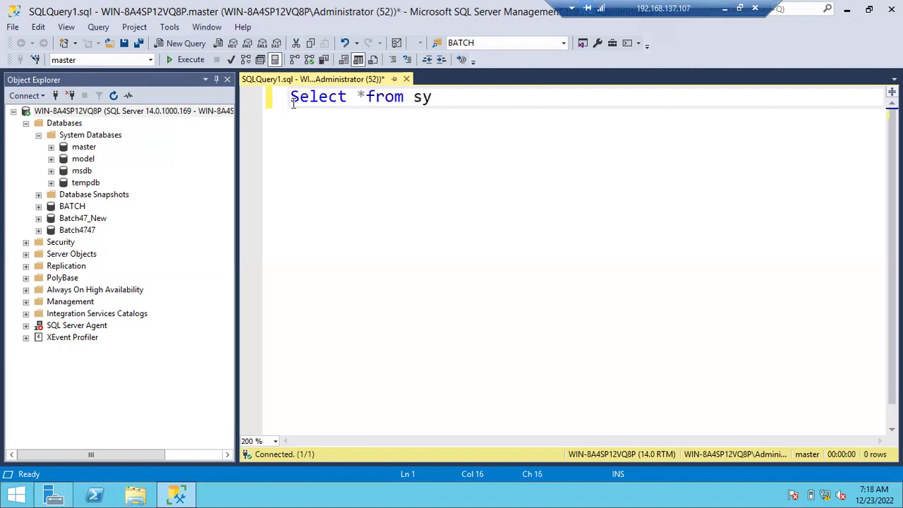
{"action": "type", "text": "s.sys"}
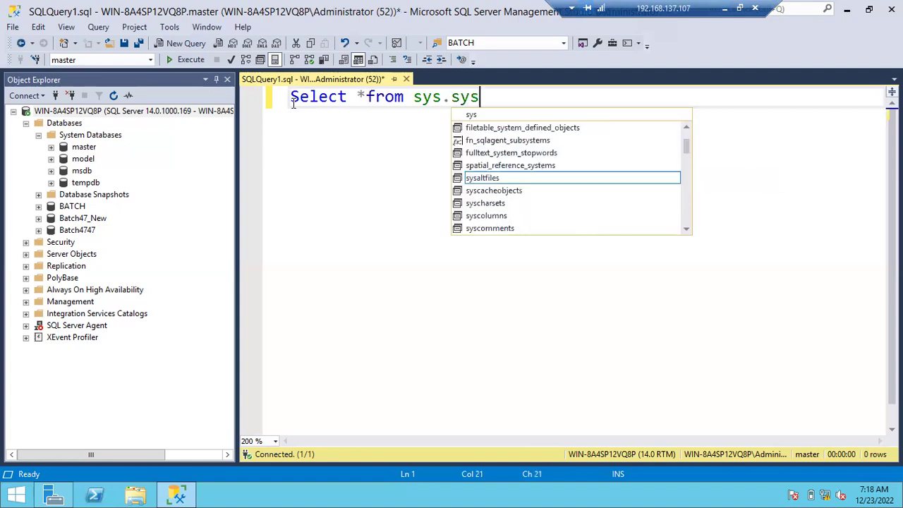
{"action": "type", "text": "altfi"}
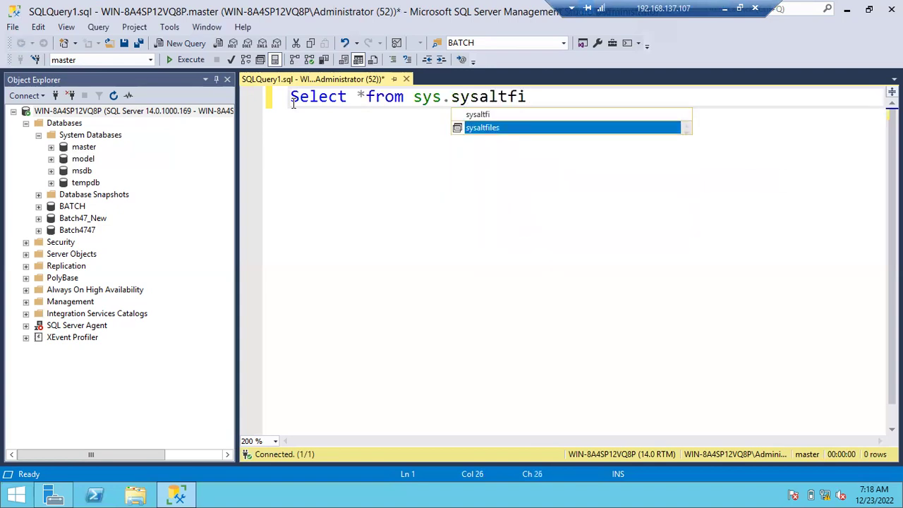
{"action": "key", "text": "Tab"}
{"action": "key", "text": "F5"}
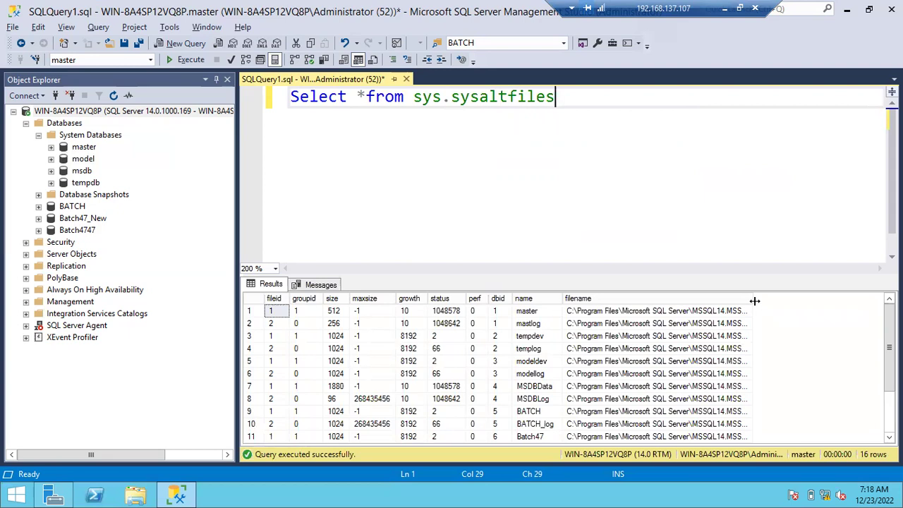
{"action": "left_click_drag", "start_coordinate": [754, 302], "coordinate": [856, 302]}
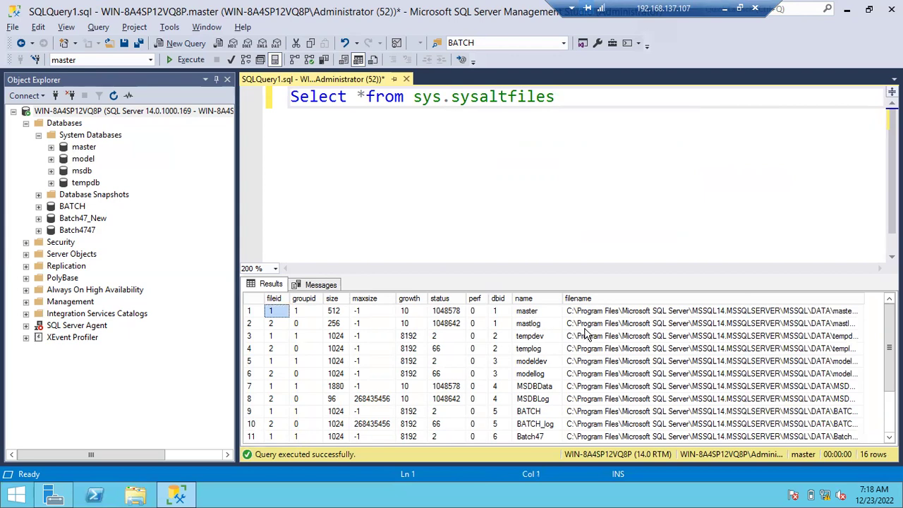
{"action": "left_click", "coordinate": [541, 338]}
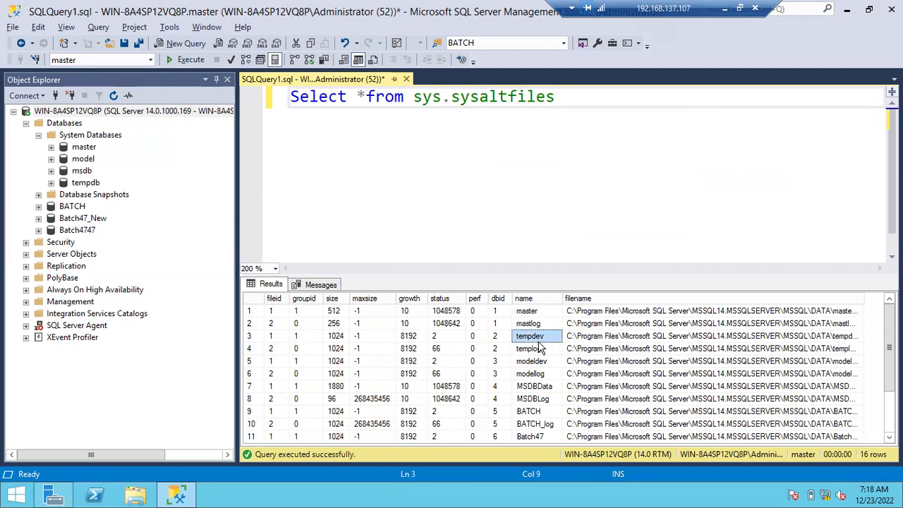
{"action": "left_click", "coordinate": [540, 349]}
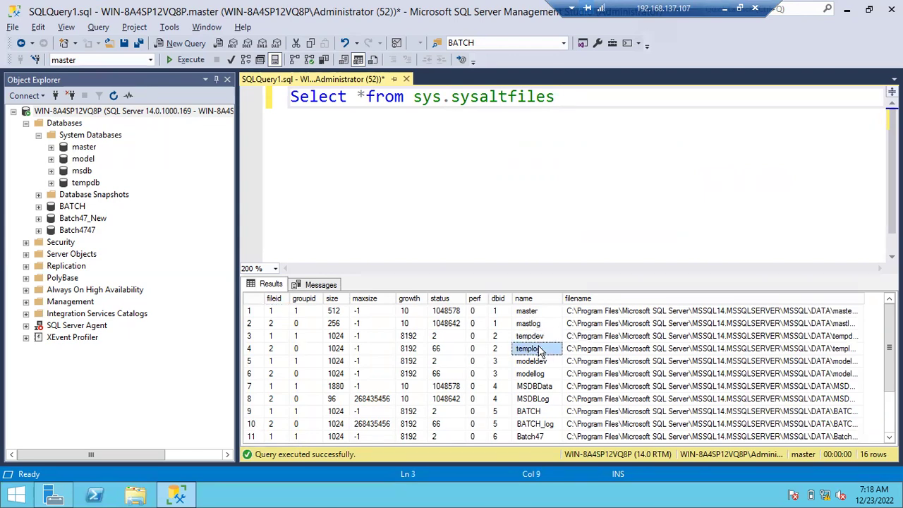
{"action": "left_click", "coordinate": [540, 362]}
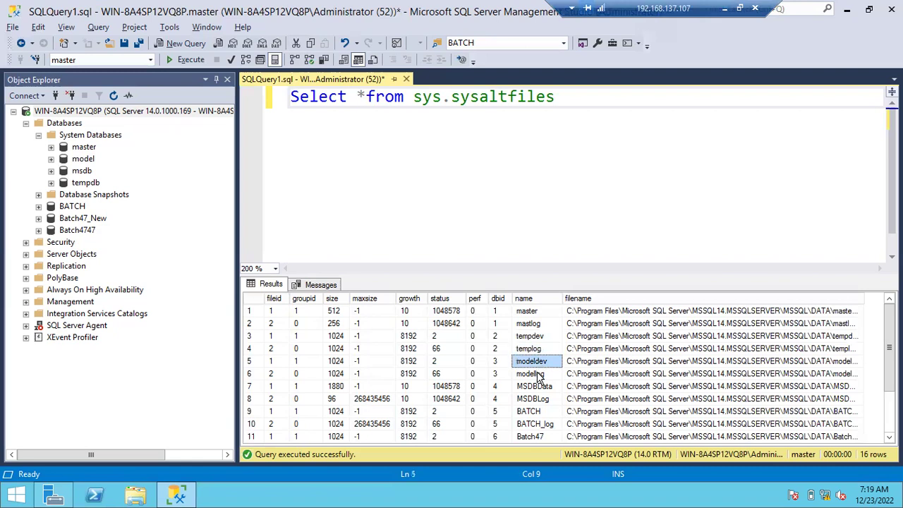
{"action": "left_click", "coordinate": [538, 376]}
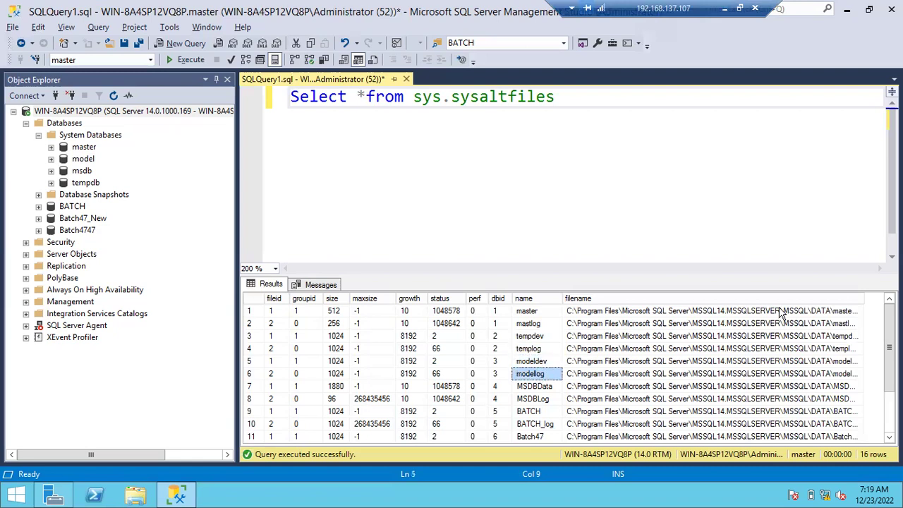
Auto-fit the filename column so full .mdf and .ldf paths, like templog.ldf, are readable
{"action": "double_click", "coordinate": [864, 298]}
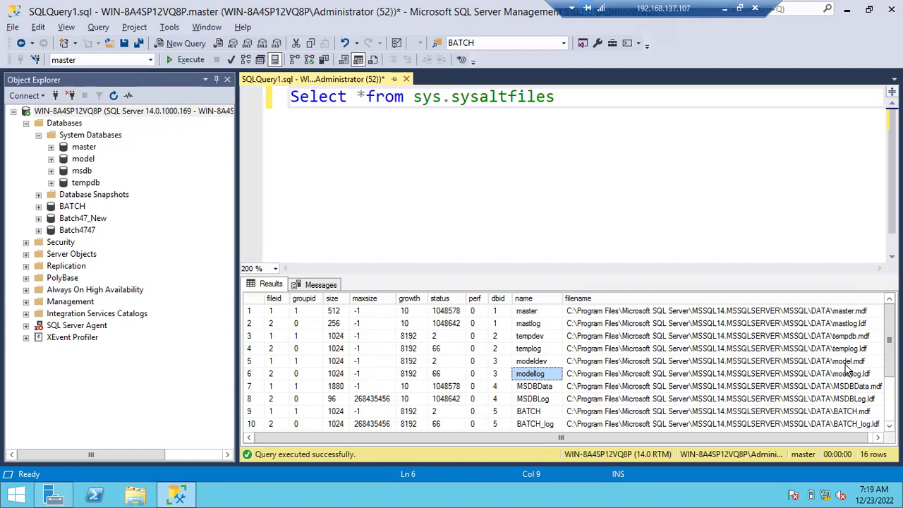
{"action": "left_click", "coordinate": [665, 348]}
{"action": "scroll", "coordinate": [636, 360], "scroll_direction": "down", "scroll_amount": 2}
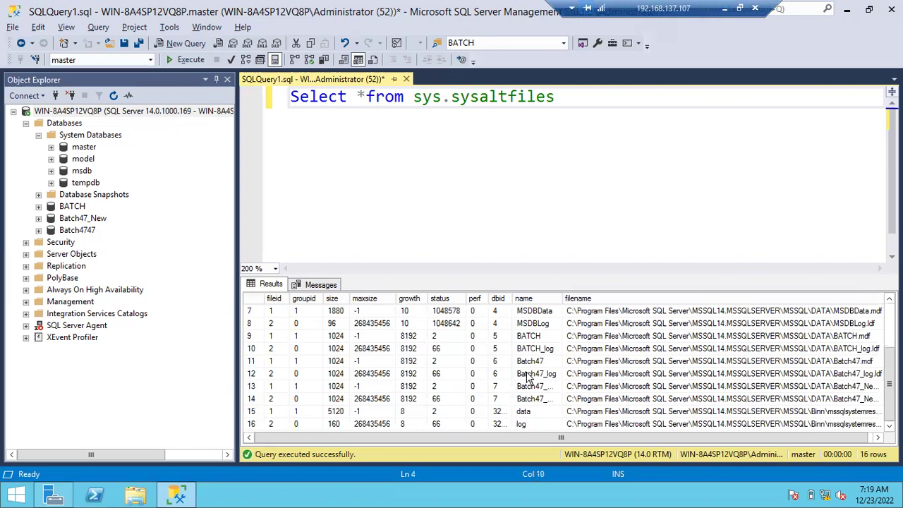
{"action": "scroll", "coordinate": [528, 376], "scroll_direction": "up", "scroll_amount": 2}
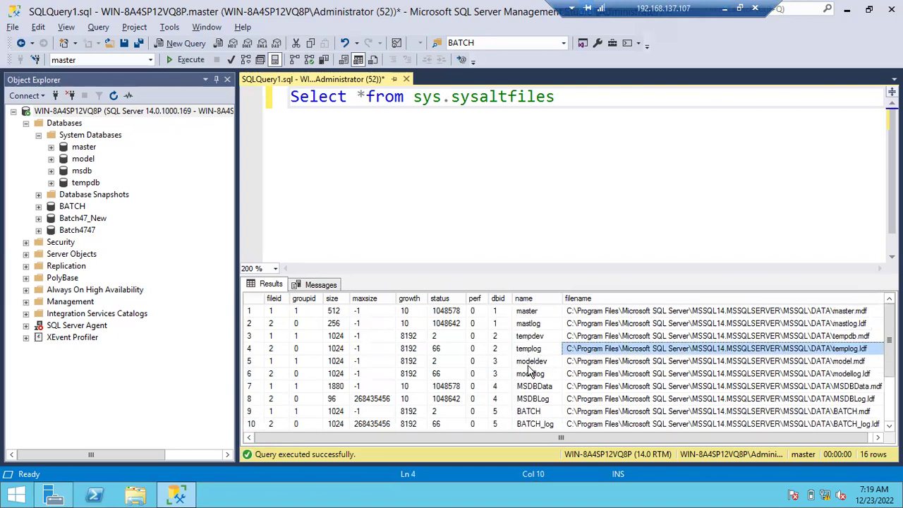
{"action": "scroll", "coordinate": [530, 372], "scroll_direction": "down", "scroll_amount": 2}
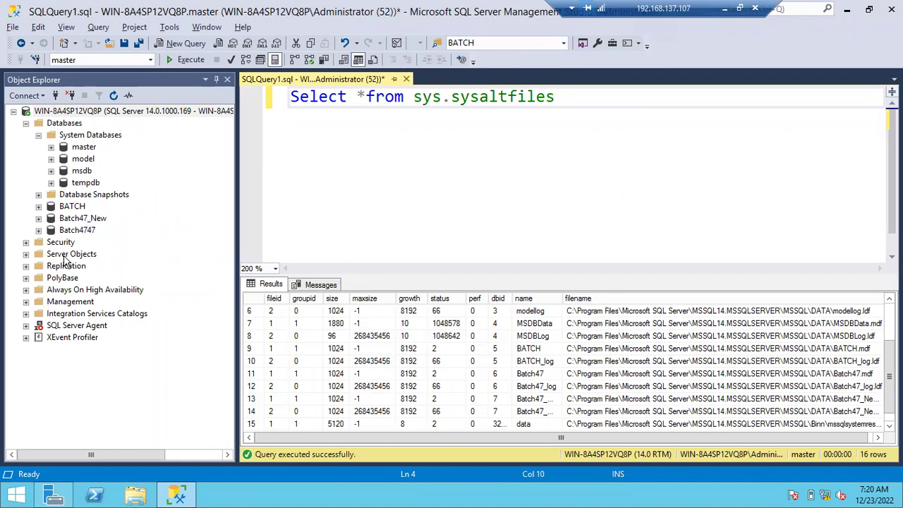
Expand Security and Logins to list the server's logins, then leave the remote session
{"action": "left_click", "coordinate": [26, 242]}
{"action": "left_click", "coordinate": [39, 254]}
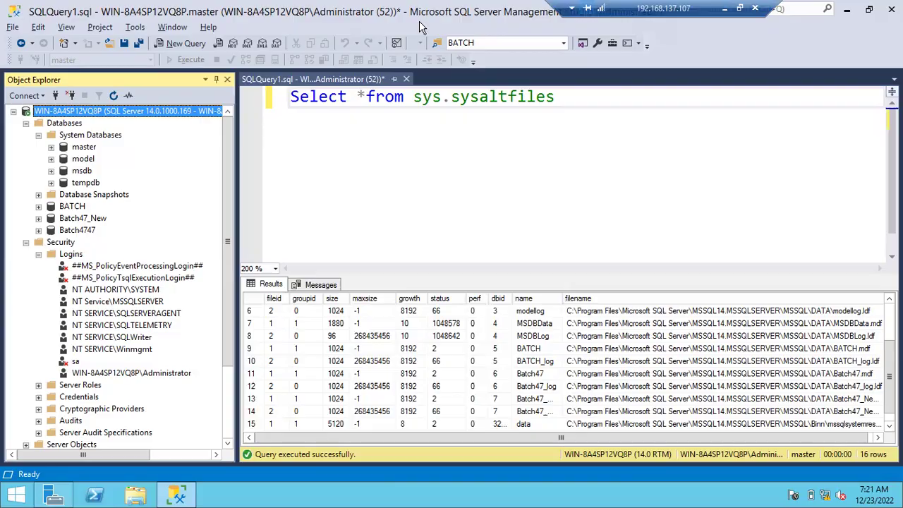
{"action": "key", "text": "alt+Tab"}
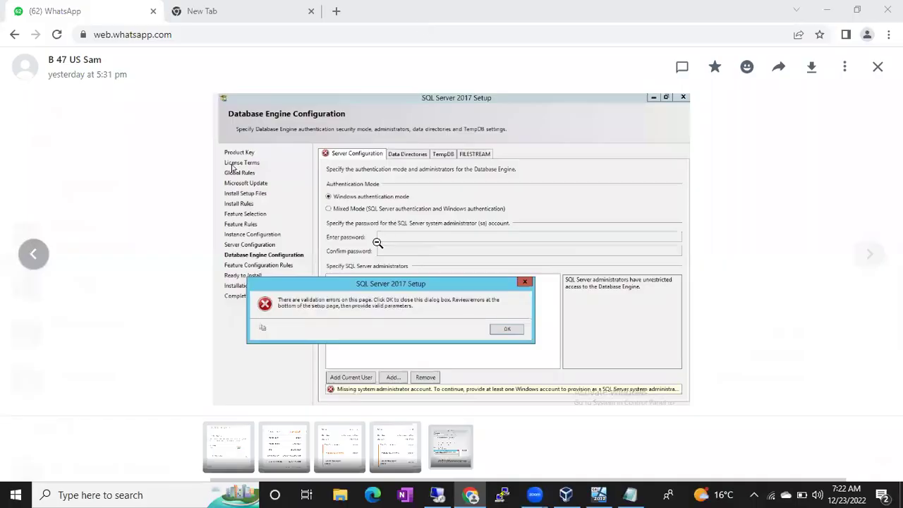
Zoom in and out of the SQL Server 2017 Setup error screenshot twice, then return to SSMS
{"action": "left_click", "coordinate": [378, 242]}
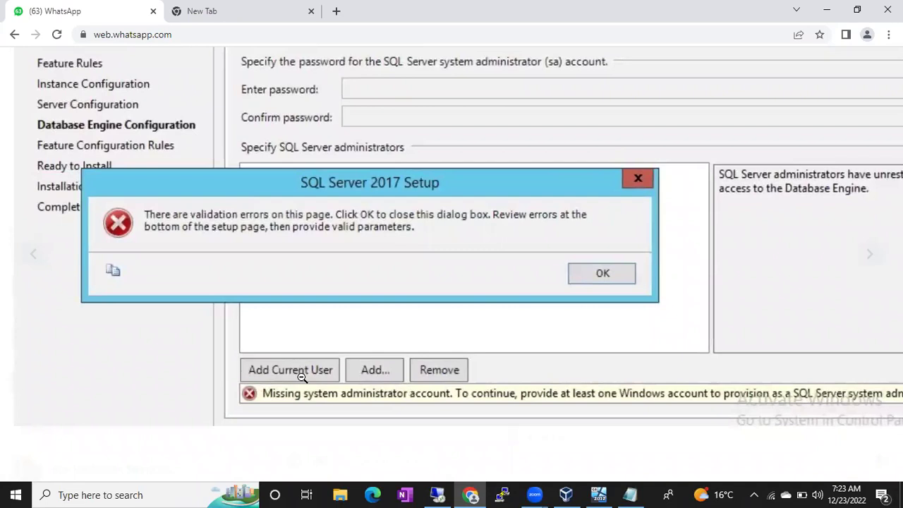
{"action": "left_click", "coordinate": [302, 377]}
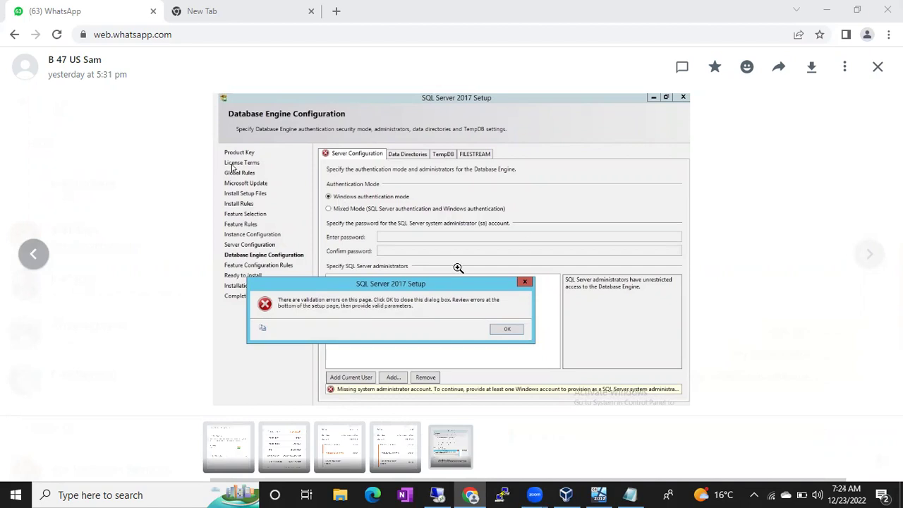
{"action": "left_click", "coordinate": [376, 306]}
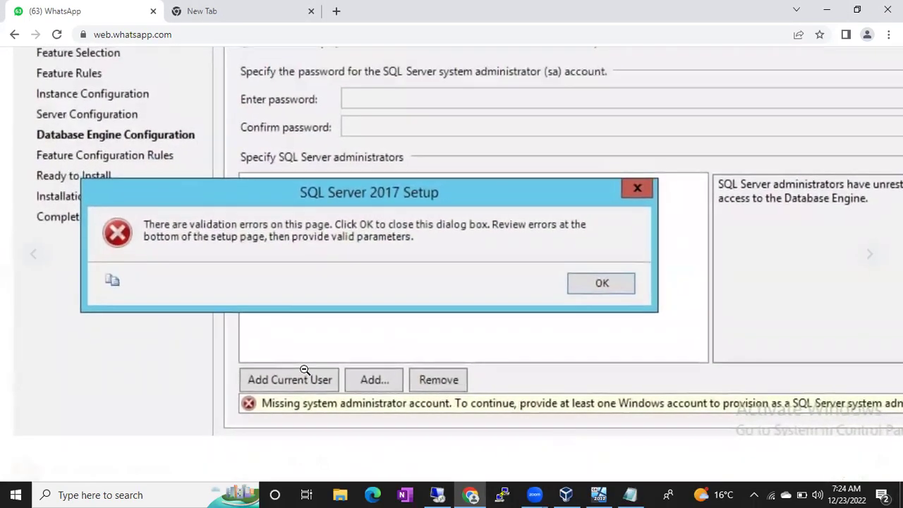
{"action": "left_click", "coordinate": [305, 369]}
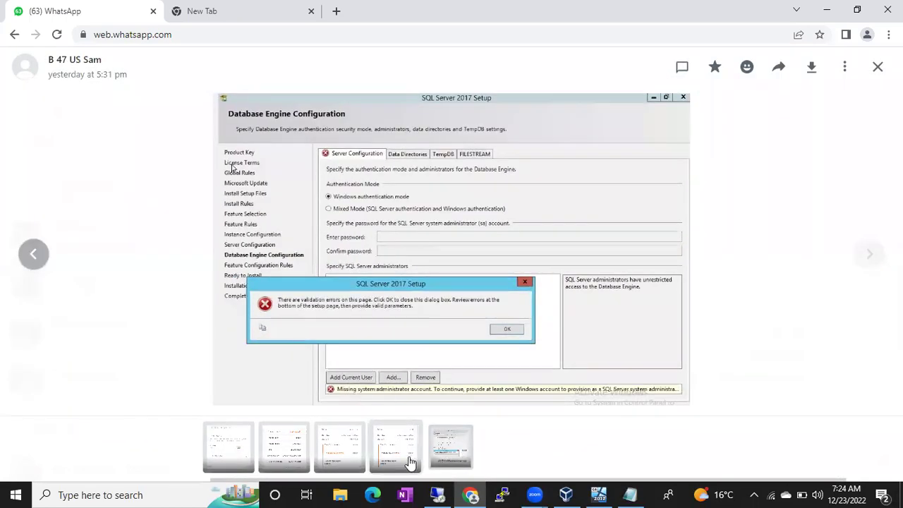
{"action": "left_click", "coordinate": [437, 494]}
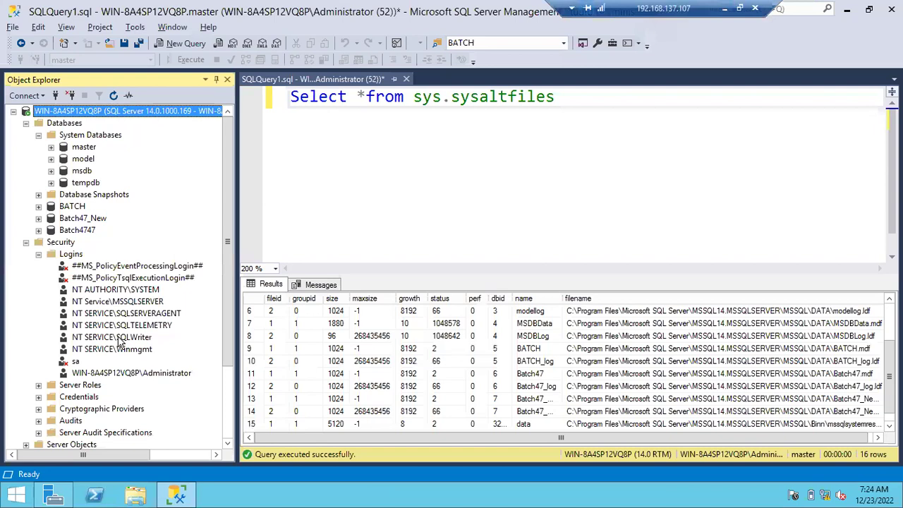
Select the Windows Administrator login, then switch back to the WhatsApp error screenshot
{"action": "left_click", "coordinate": [115, 375]}
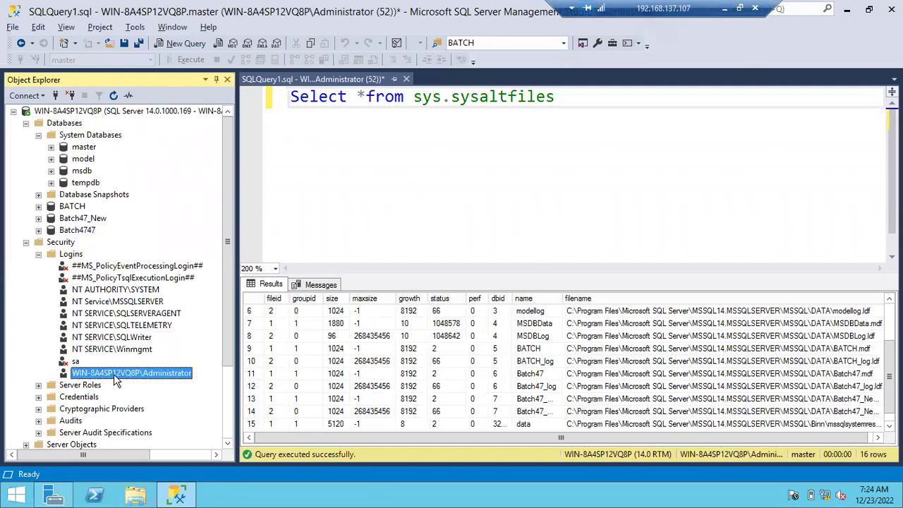
{"action": "left_click", "coordinate": [725, 9]}
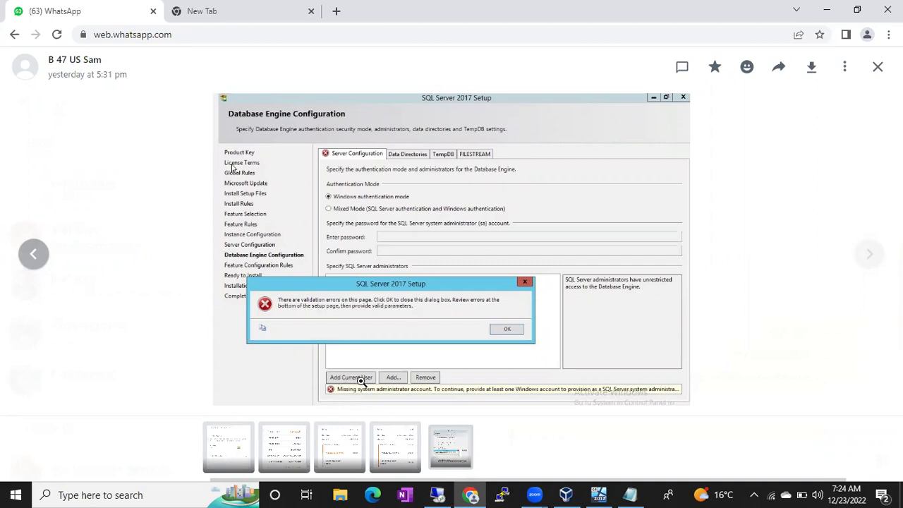
Return from WhatsApp Web to the remote SSMS session with the sysaltfiles results
{"action": "left_click", "coordinate": [437, 494]}
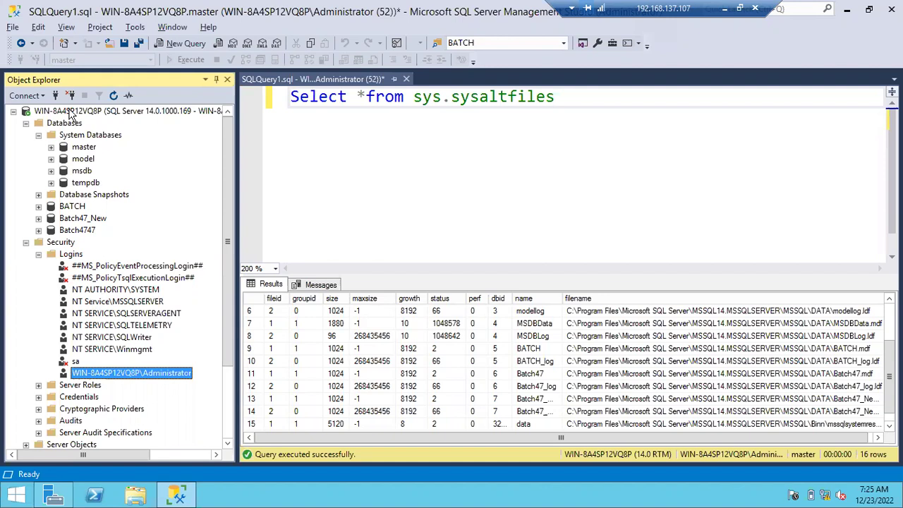
Attempt a new connection using SQL Server Authentication with a SQL login name and its password
{"action": "left_click", "coordinate": [59, 96]}
{"action": "left_click", "coordinate": [462, 189]}
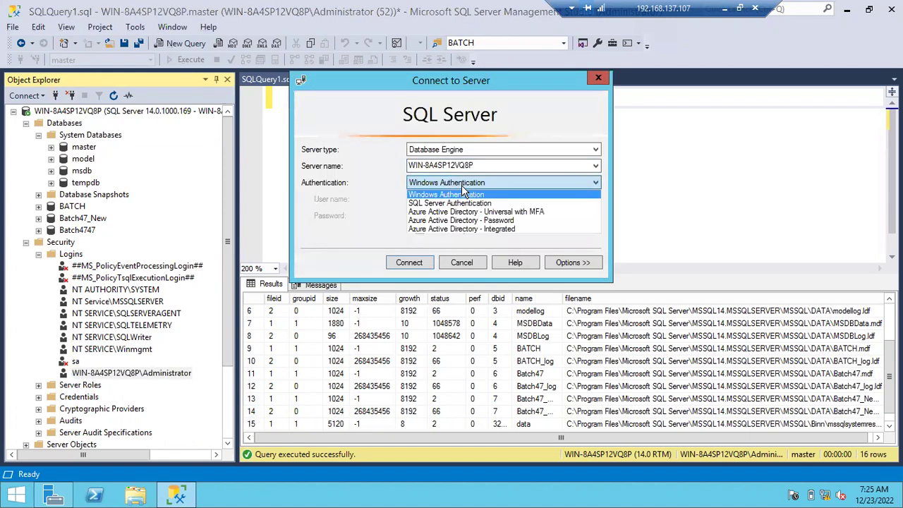
{"action": "left_click", "coordinate": [460, 200]}
{"action": "left_click", "coordinate": [461, 199]}
{"action": "type", "text": "ramesh"}
{"action": "key", "text": "Tab"}
{"action": "type", "text": "*****"}
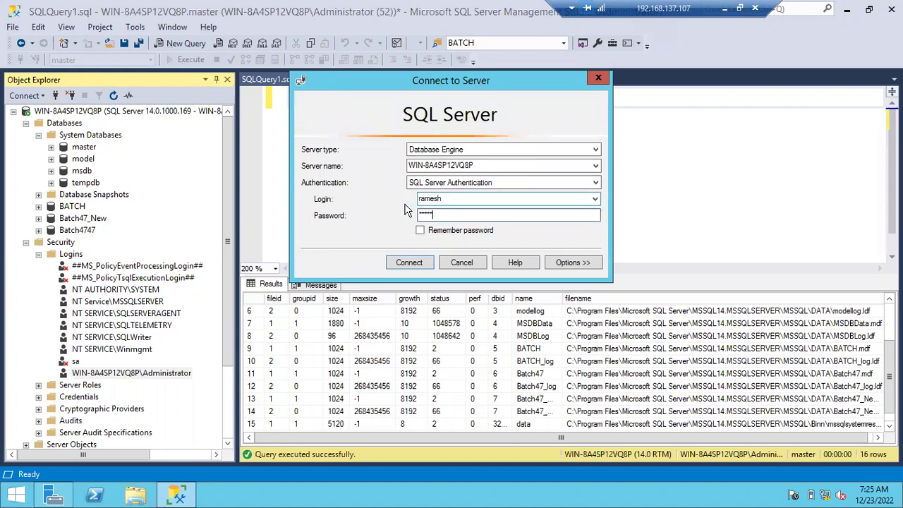
{"action": "left_click", "coordinate": [409, 259]}
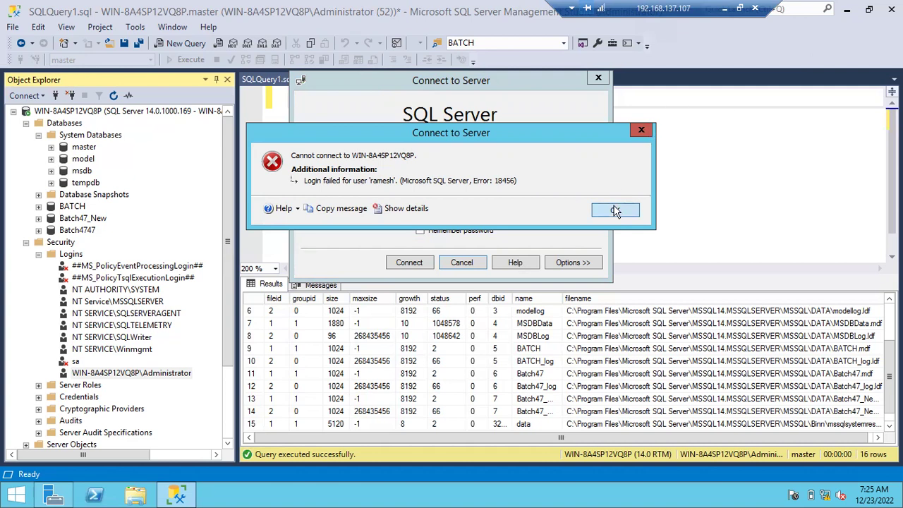
Dismiss the login-failed error and the Connect to Server prompt, and collapse Logins
{"action": "left_click", "coordinate": [616, 211]}
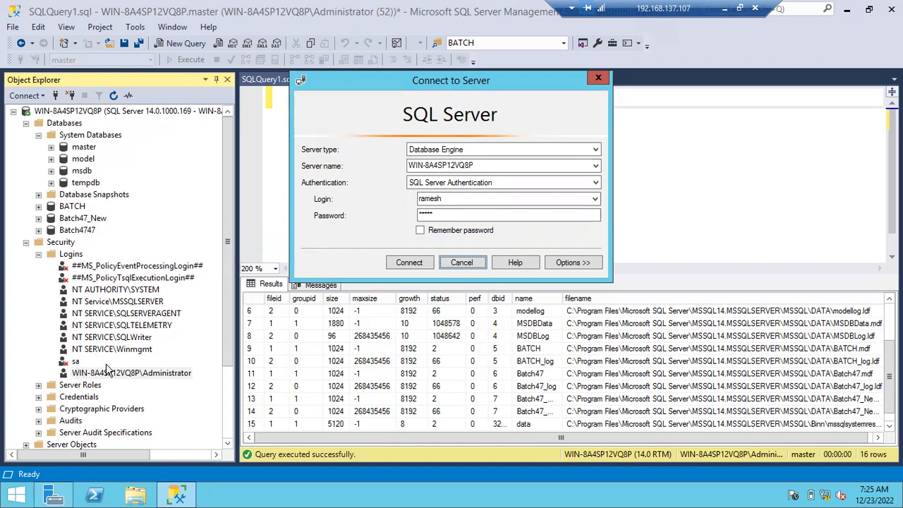
{"action": "left_click", "coordinate": [461, 262]}
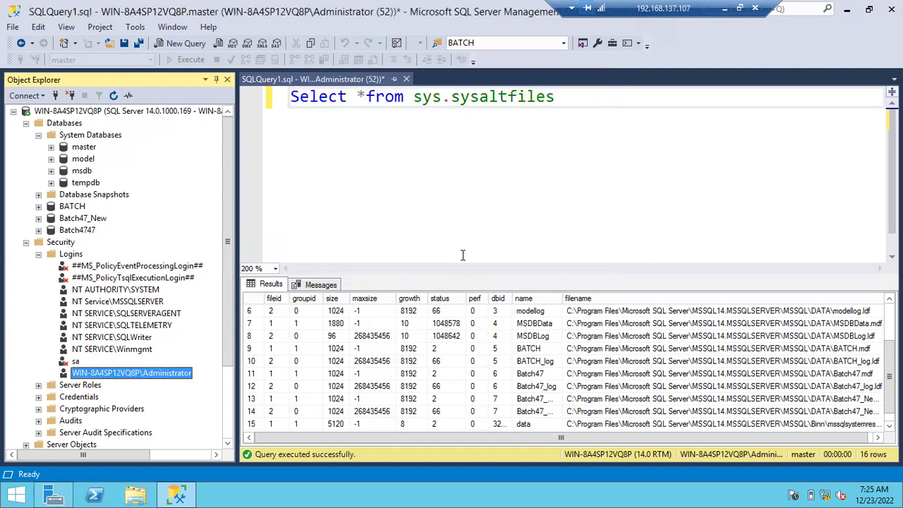
{"action": "left_click", "coordinate": [39, 255]}
Collapse the System Databases node in Object Explorer
{"action": "left_click", "coordinate": [39, 135]}
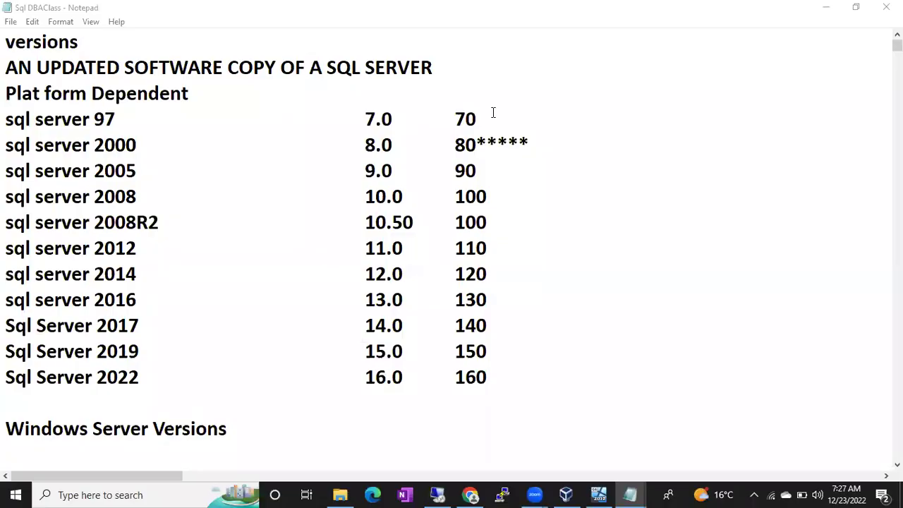
Search the Notepad notes for 'master' to reach the Master Database heading
{"action": "left_click", "coordinate": [435, 132]}
{"action": "key", "text": "ctrl+f"}
{"action": "type", "text": "master"}
{"action": "key", "text": "Return"}
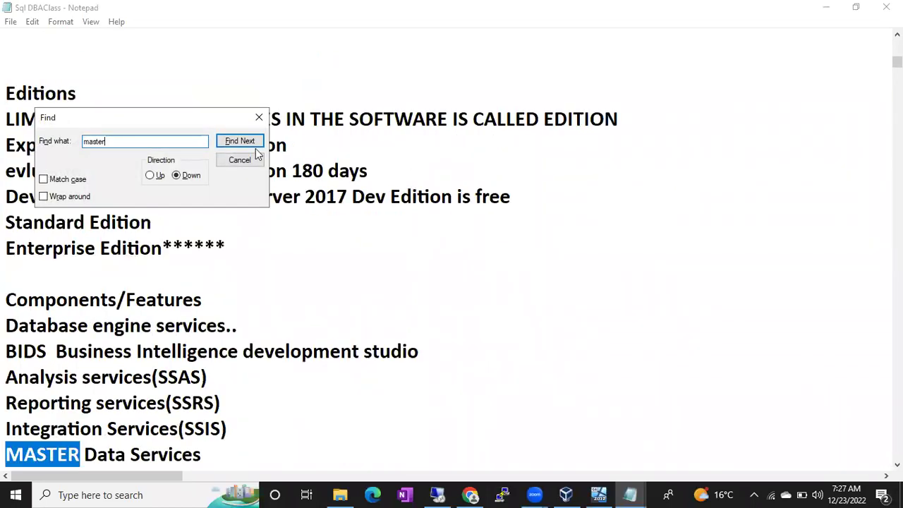
{"action": "left_click", "coordinate": [246, 161]}
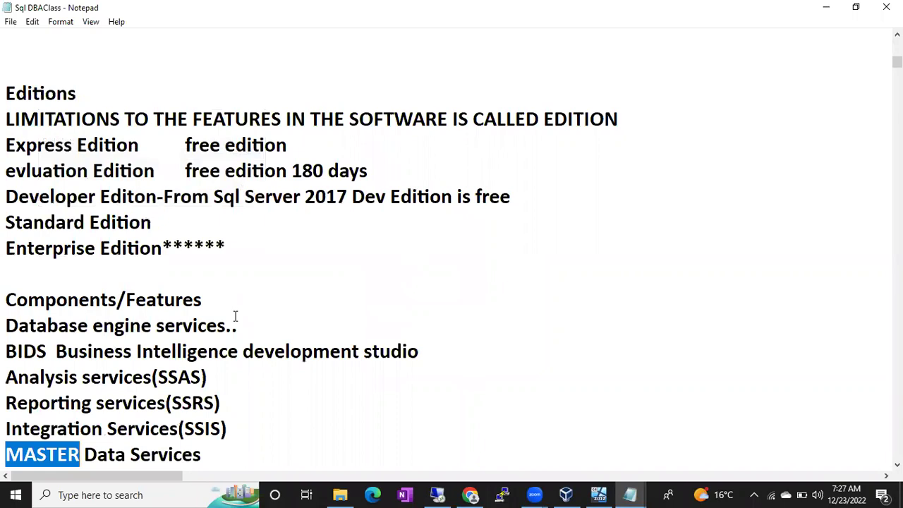
{"action": "key", "text": "ctrl+f"}
{"action": "key", "text": "Return"}
{"action": "key", "text": "Return"}
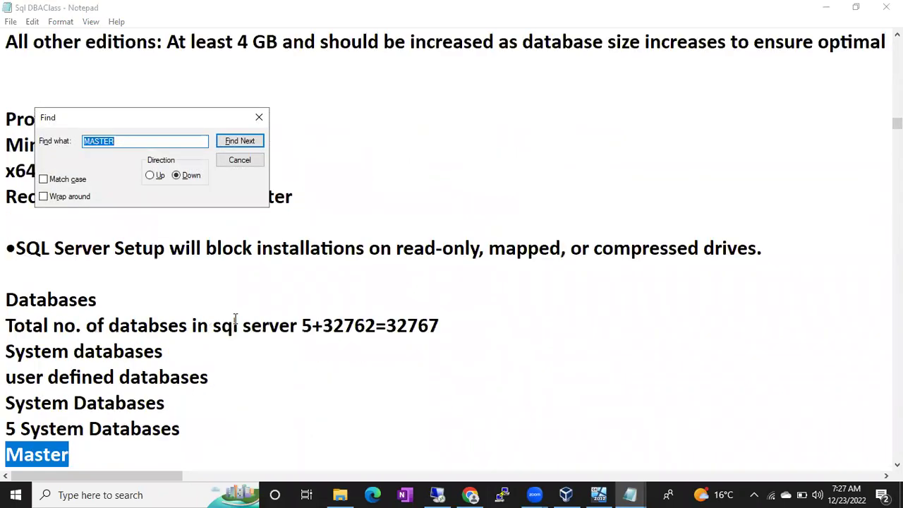
{"action": "left_click", "coordinate": [235, 159]}
{"action": "scroll", "coordinate": [249, 301], "scroll_direction": "down", "scroll_amount": 7}
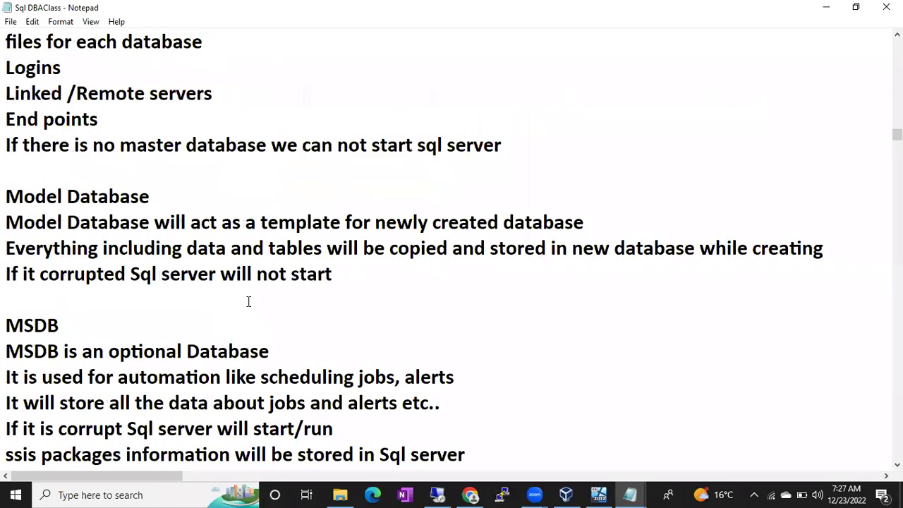
{"action": "scroll", "coordinate": [249, 301], "scroll_direction": "down", "scroll_amount": 1}
{"action": "scroll", "coordinate": [191, 222], "scroll_direction": "up", "scroll_amount": 4}
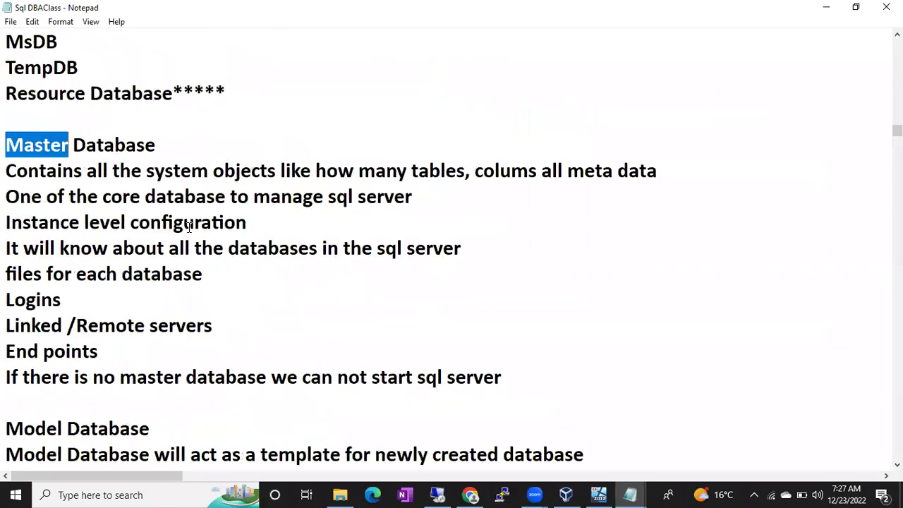
Highlight the system objects, tables and columns metadata, core database, and instance-level configuration phrases
{"action": "left_click", "coordinate": [86, 145]}
{"action": "left_click_drag", "start_coordinate": [96, 171], "coordinate": [338, 170]}
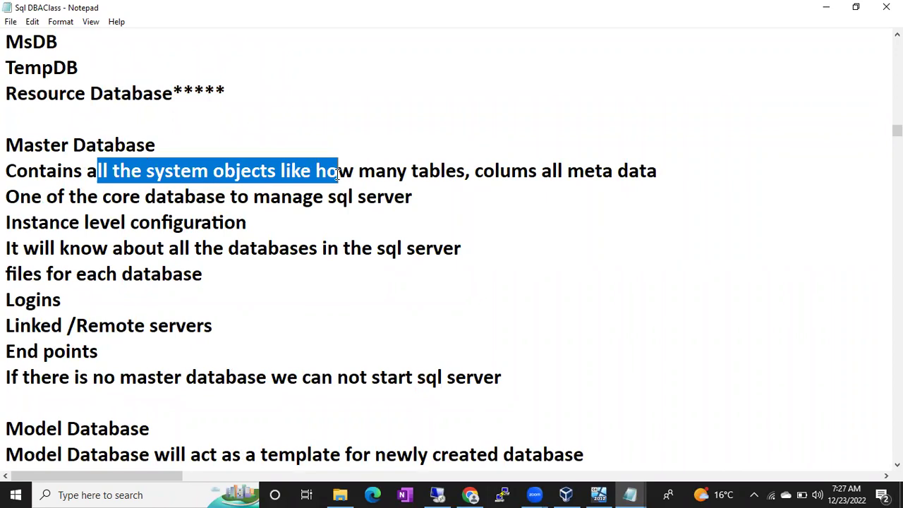
{"action": "left_click_drag", "start_coordinate": [430, 171], "coordinate": [568, 171]}
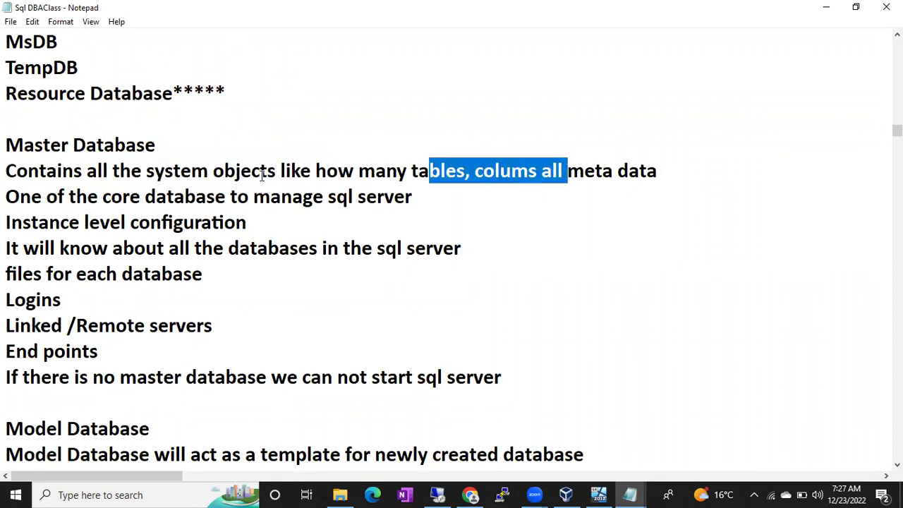
{"action": "left_click_drag", "start_coordinate": [103, 196], "coordinate": [378, 197]}
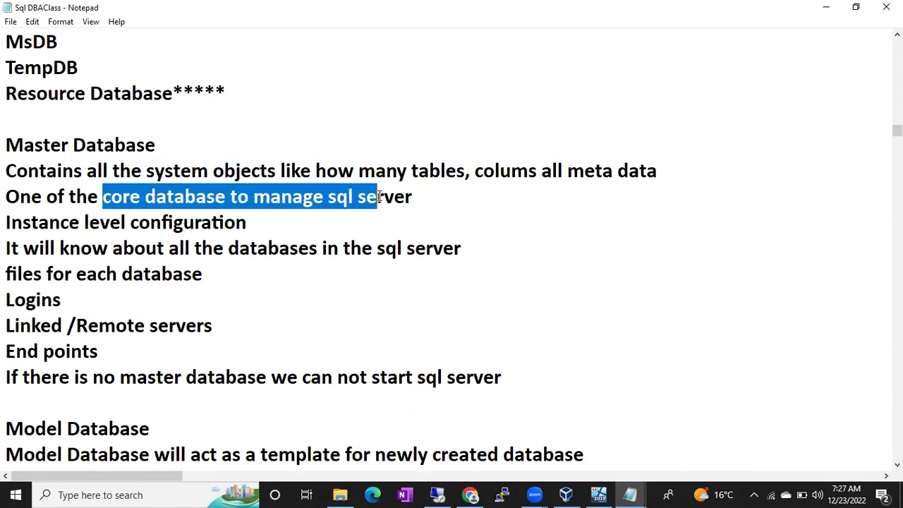
{"action": "left_click_drag", "start_coordinate": [11, 222], "coordinate": [196, 223]}
In the remote SSMS, collapse the Security and Databases branches and select the server instance
{"action": "left_click", "coordinate": [438, 496]}
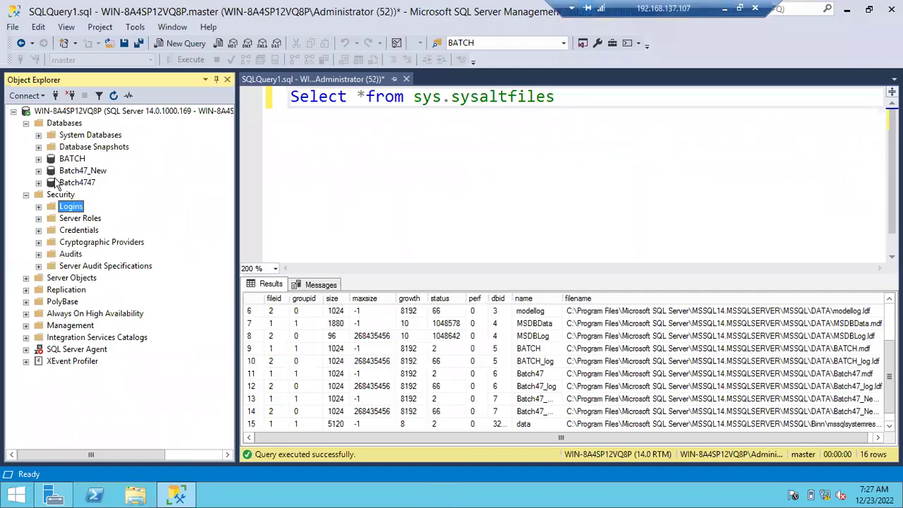
{"action": "left_click", "coordinate": [26, 195]}
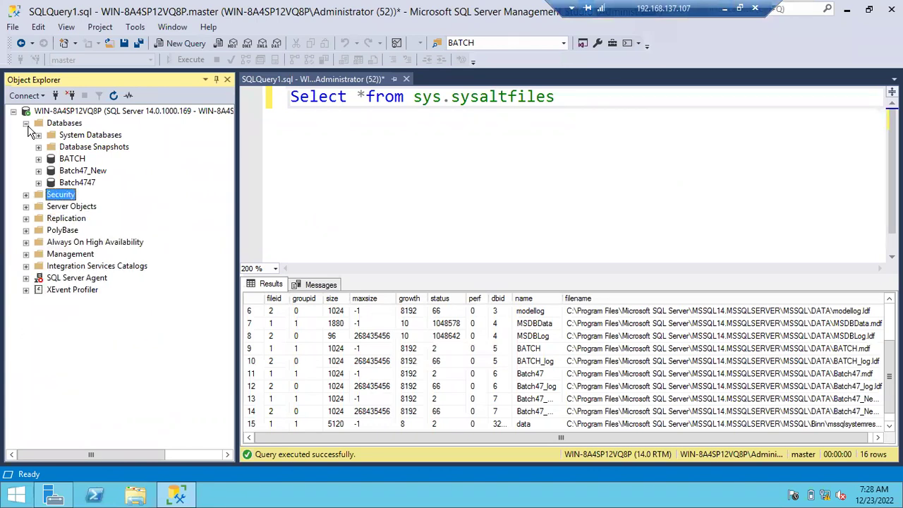
{"action": "left_click", "coordinate": [27, 124]}
{"action": "left_click", "coordinate": [80, 113]}
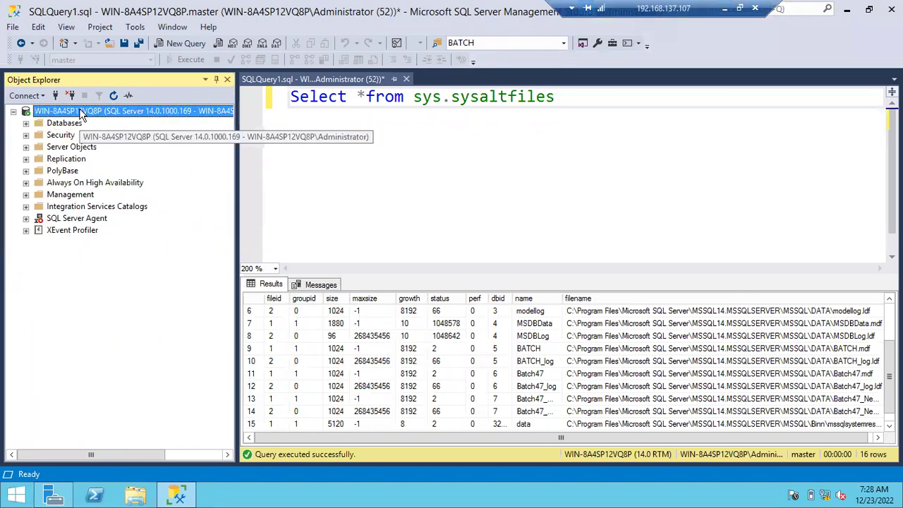
Highlight 'will know about all the databases', 'files for each database', 'Logins' and 'Linked /Remote servers'
{"action": "left_click", "coordinate": [725, 9]}
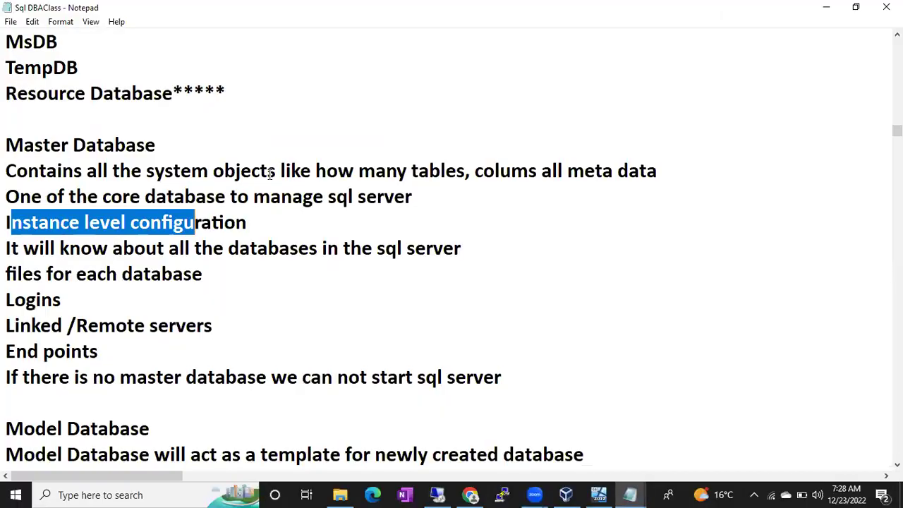
{"action": "left_click_drag", "start_coordinate": [19, 249], "coordinate": [242, 249]}
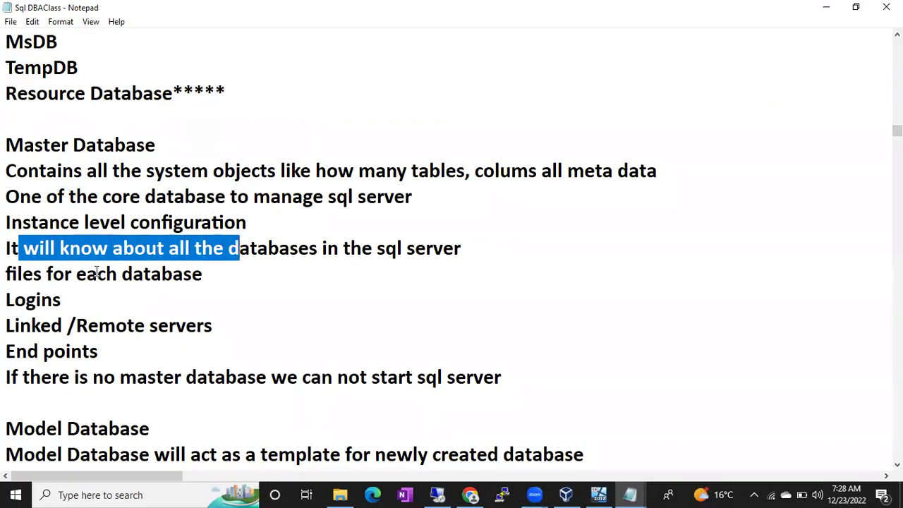
{"action": "left_click", "coordinate": [24, 278]}
{"action": "left_click_drag", "start_coordinate": [31, 277], "coordinate": [144, 278]}
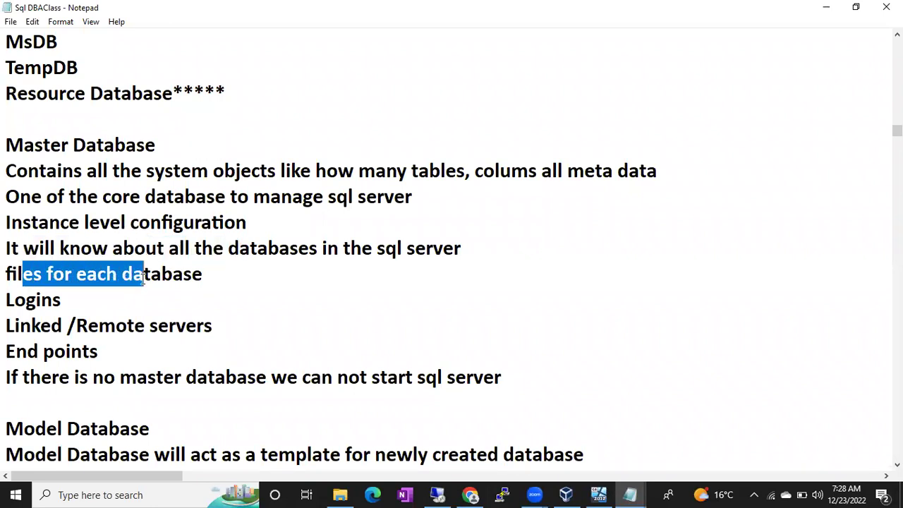
{"action": "left_click_drag", "start_coordinate": [6, 300], "coordinate": [87, 293]}
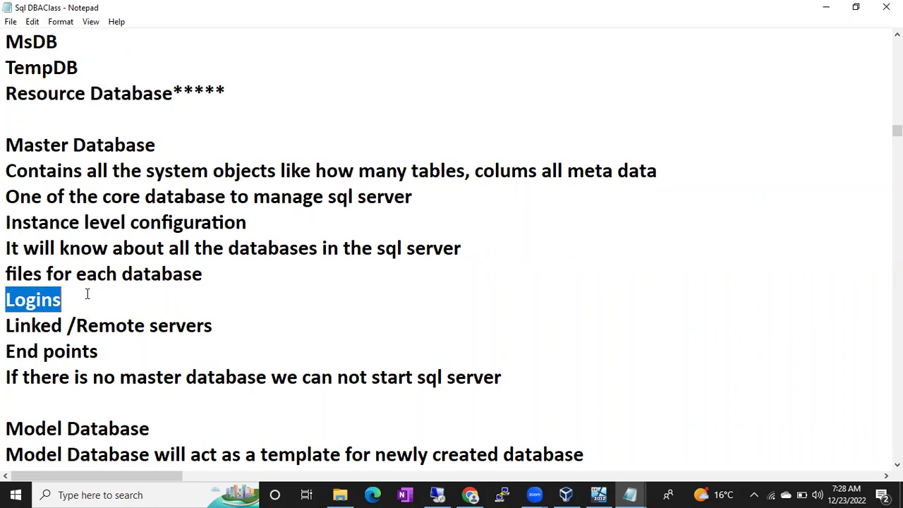
{"action": "left_click_drag", "start_coordinate": [5, 326], "coordinate": [175, 323]}
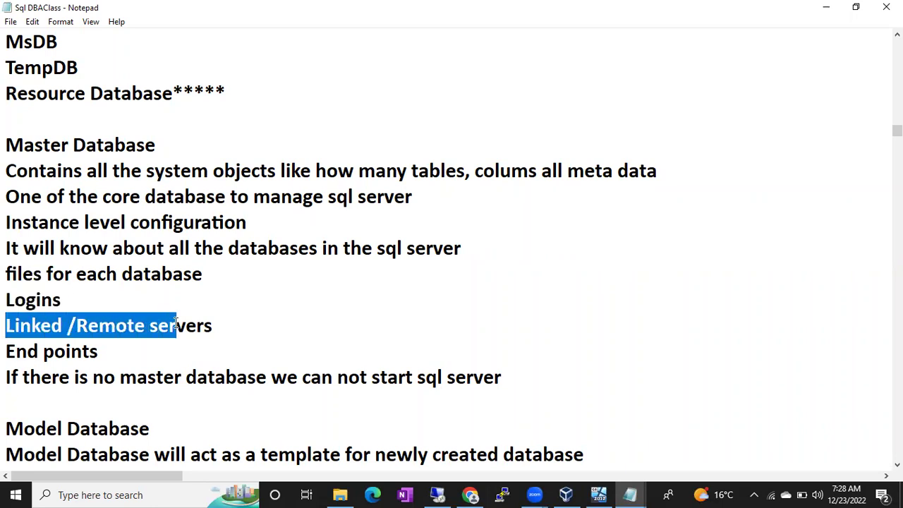
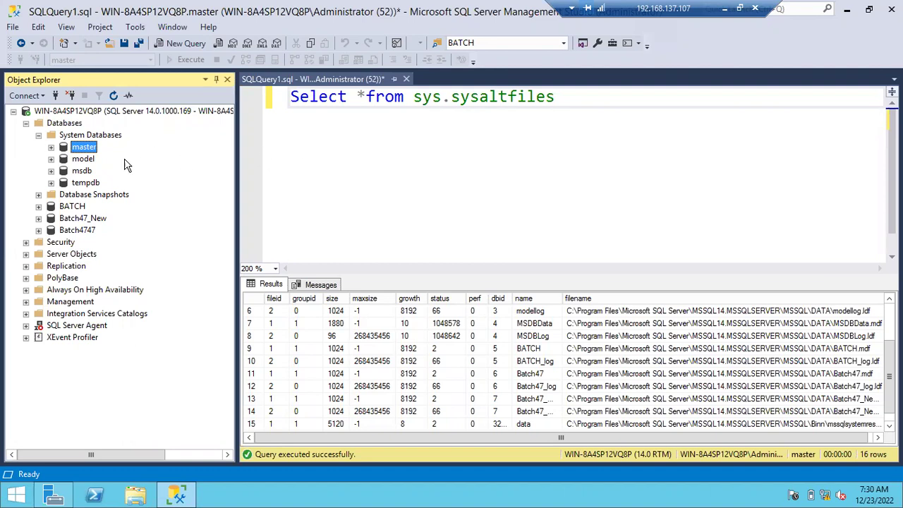
{"action": "left_click", "coordinate": [82, 159]}
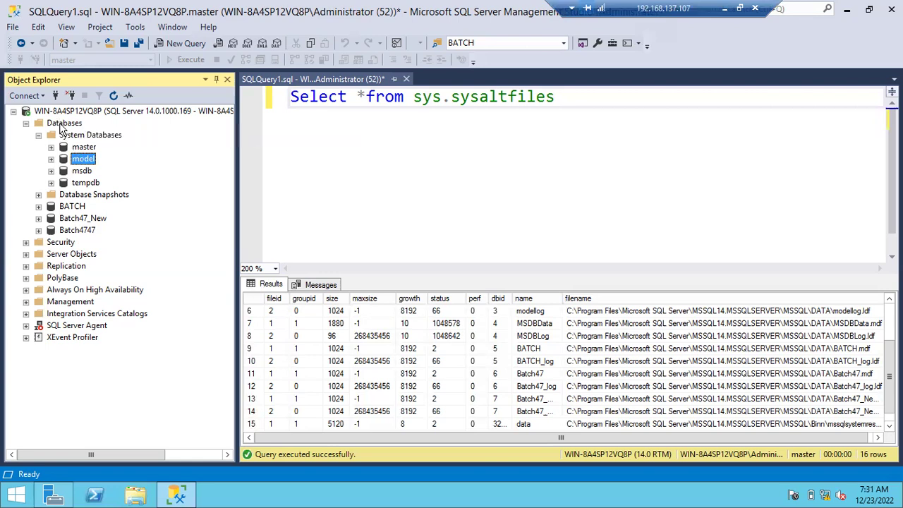
{"action": "right_click", "coordinate": [62, 126]}
Start a new database named 'sales' in a maximized New Database dialog
{"action": "left_click", "coordinate": [76, 132]}
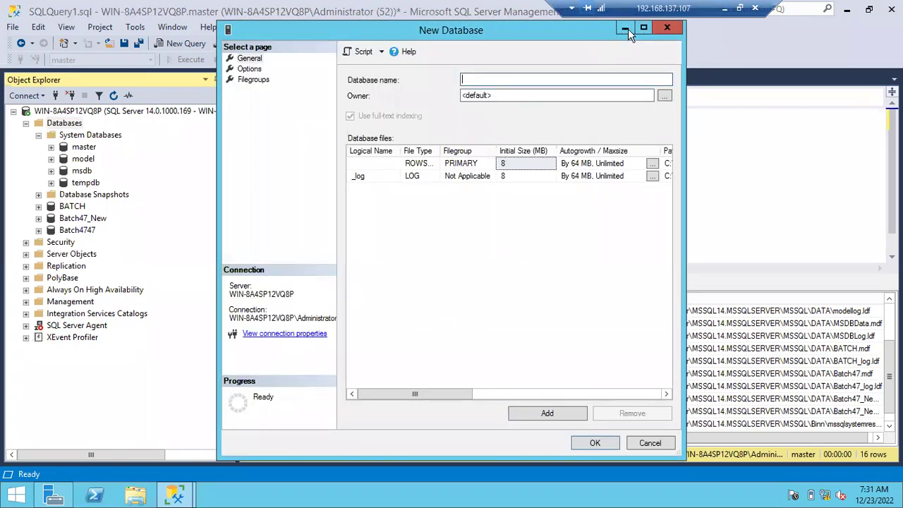
{"action": "left_click", "coordinate": [644, 29]}
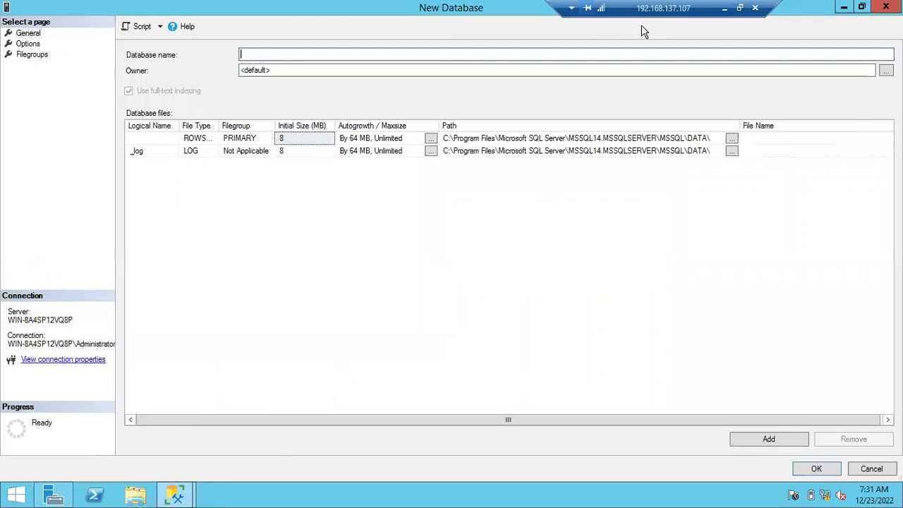
{"action": "type", "text": "sales"}
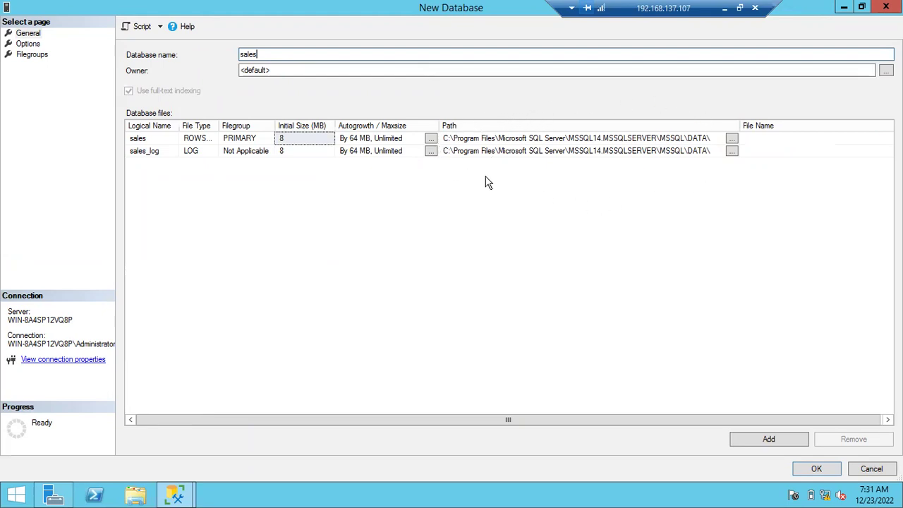
Review the Options, Filegroups and General pages, then close the dialog without creating 'sales'
{"action": "left_click", "coordinate": [20, 45]}
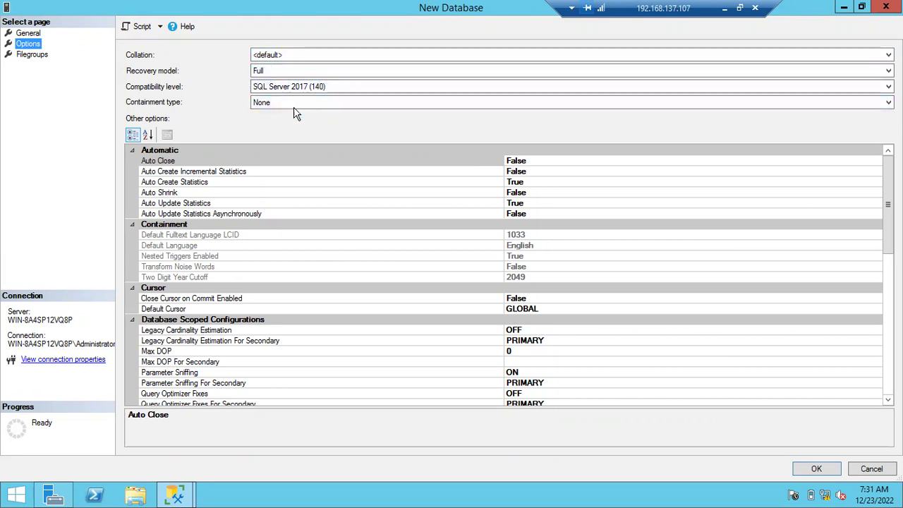
{"action": "left_click", "coordinate": [32, 55]}
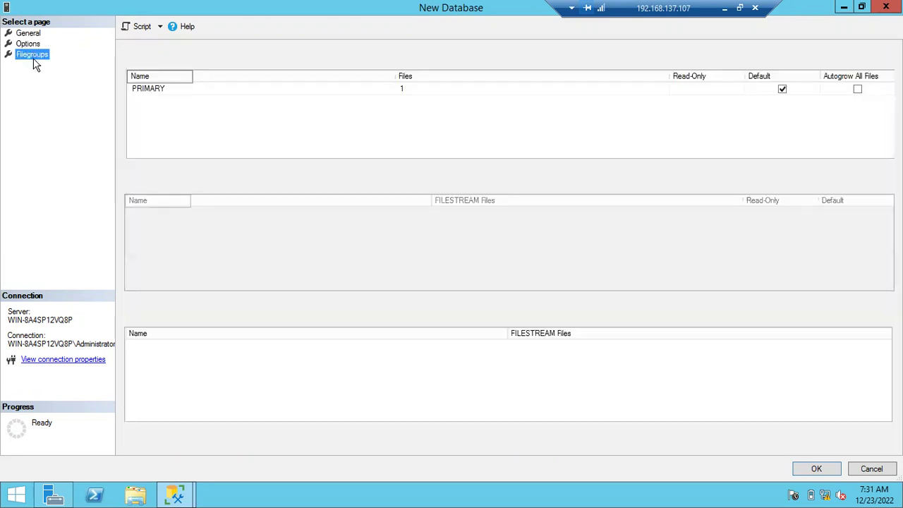
{"action": "left_click", "coordinate": [28, 34]}
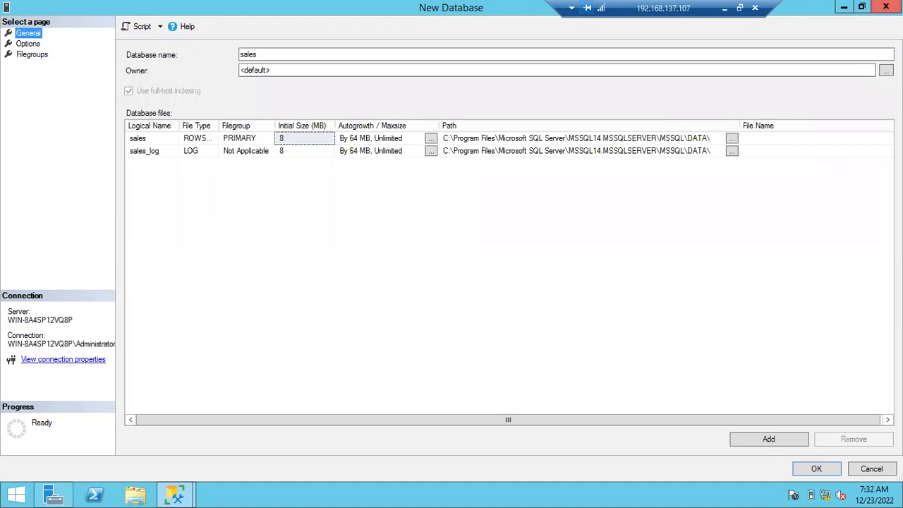
{"action": "left_click", "coordinate": [886, 6]}
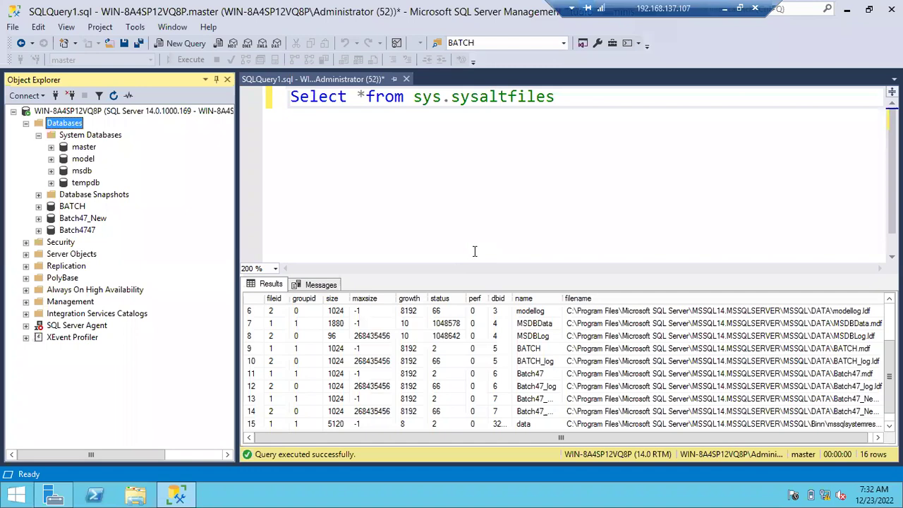
Add the note 'A copy of the model' on line 2, then open and cancel a New Database dialog
{"action": "left_click", "coordinate": [565, 104]}
{"action": "type", "text": "A co"}
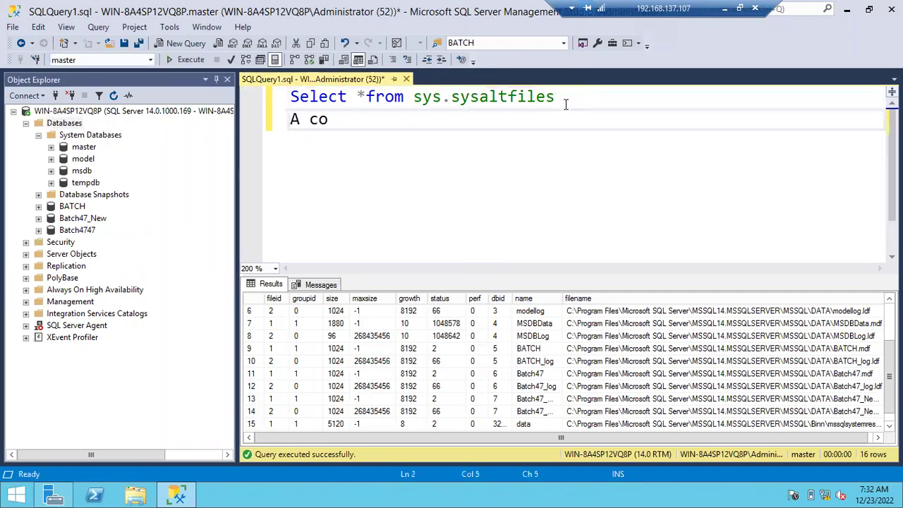
{"action": "type", "text": "py of the model"}
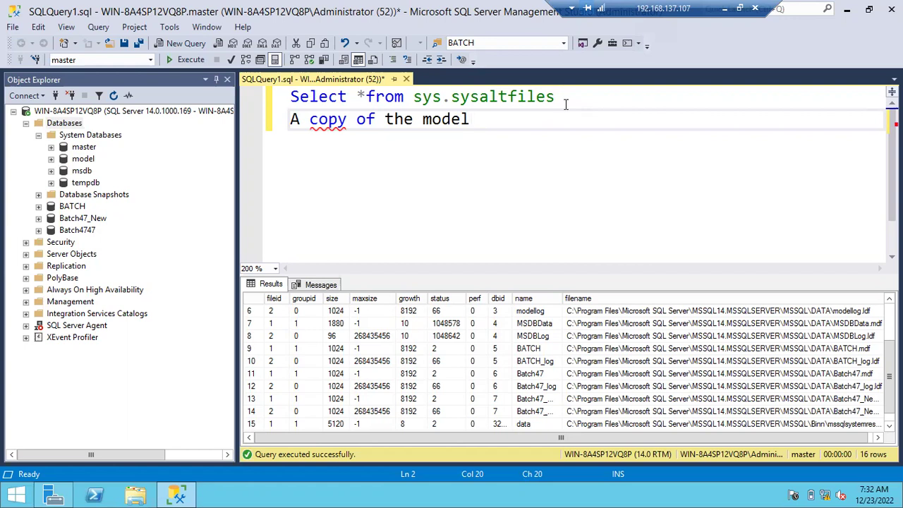
{"action": "right_click", "coordinate": [79, 161]}
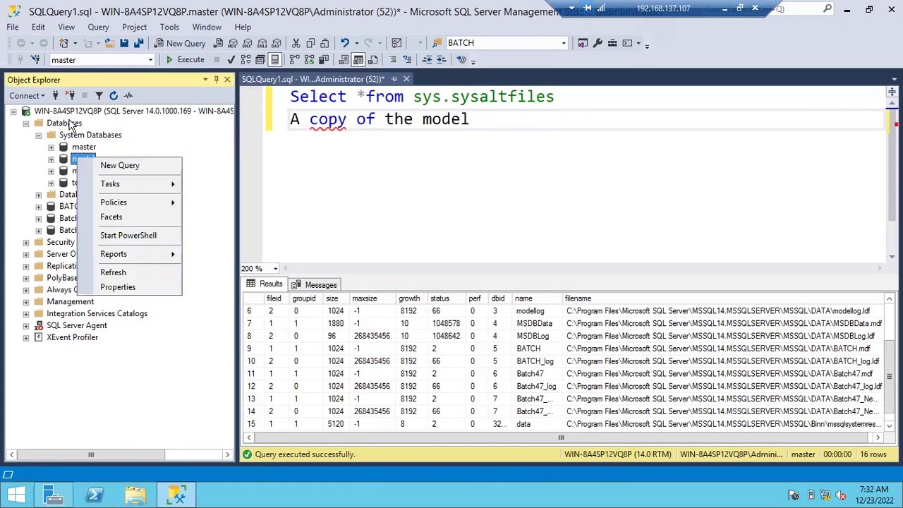
{"action": "right_click", "coordinate": [69, 123]}
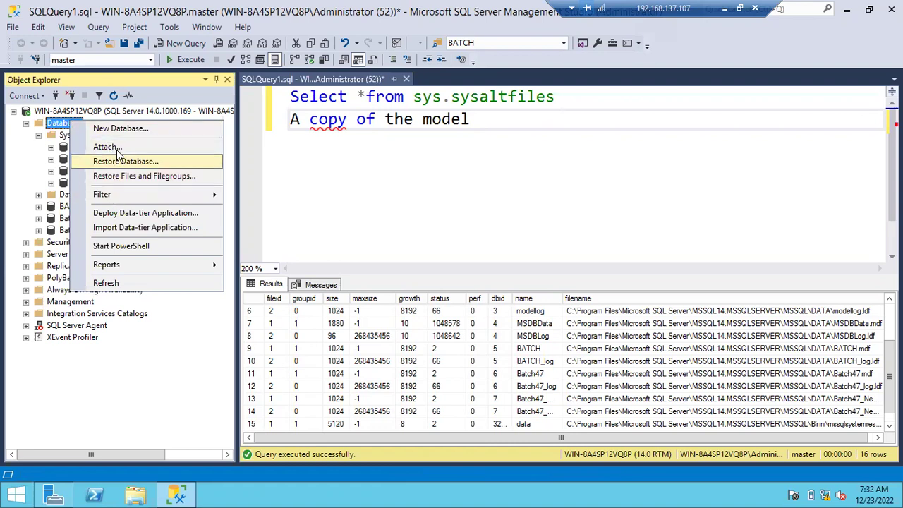
{"action": "left_click", "coordinate": [112, 127]}
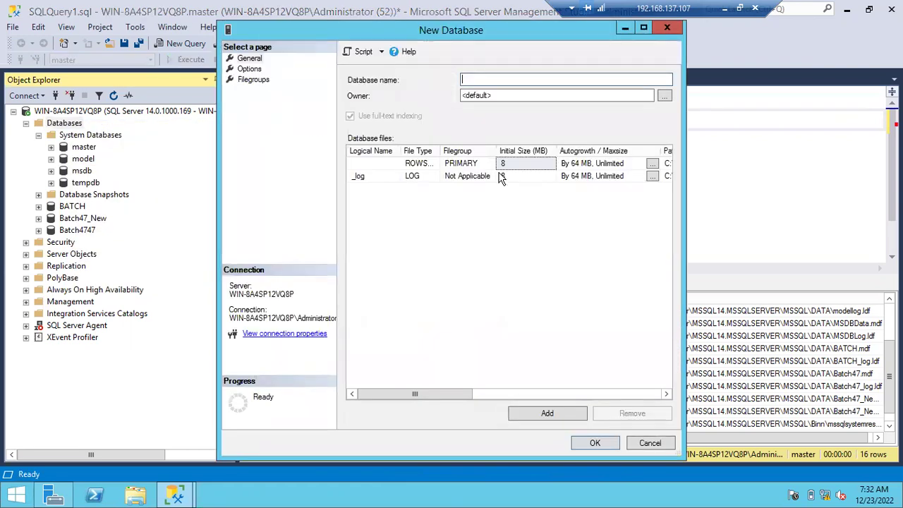
{"action": "left_click", "coordinate": [652, 443]}
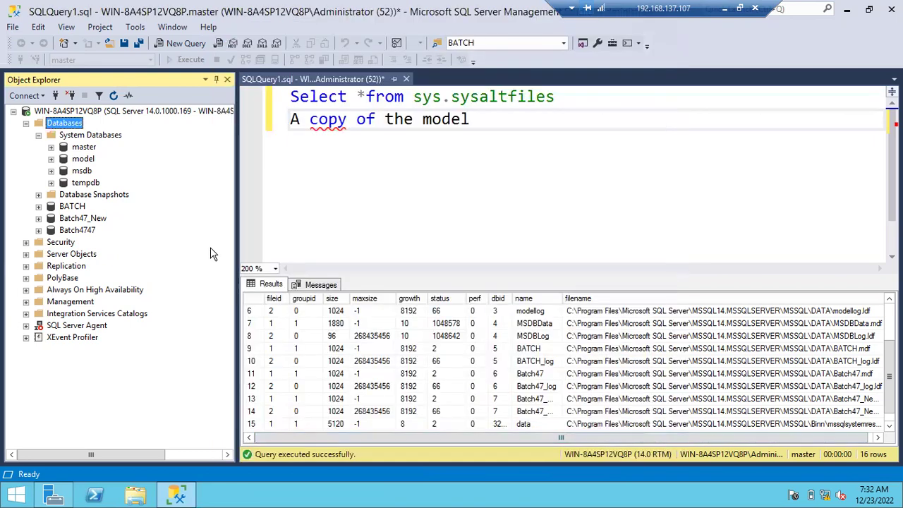
{"action": "right_click", "coordinate": [59, 123]}
In model's Properties Files page, set modeldev to 80 MB and modellog to 61 MB, then apply
{"action": "left_click", "coordinate": [27, 139]}
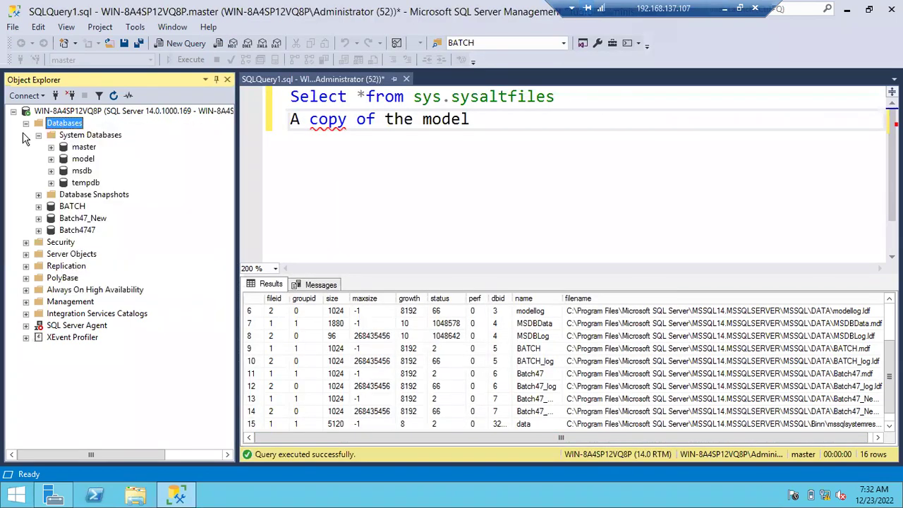
{"action": "right_click", "coordinate": [79, 161]}
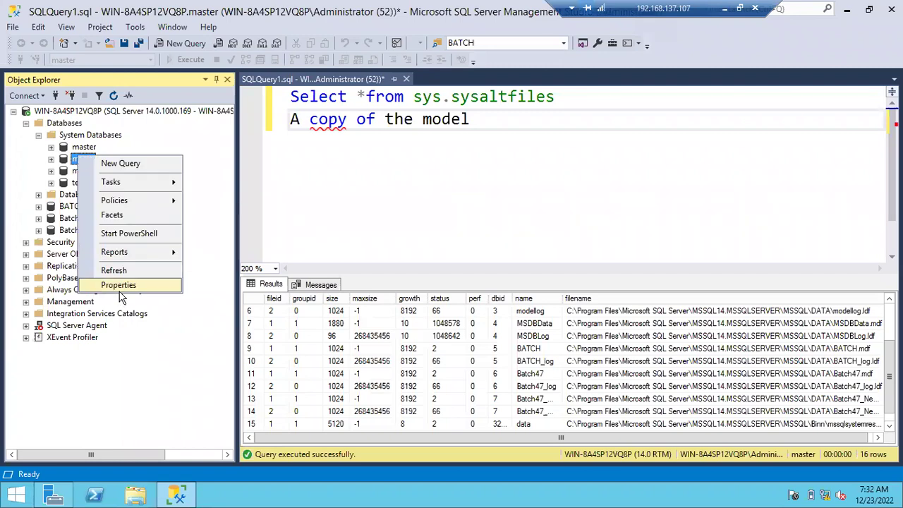
{"action": "left_click", "coordinate": [118, 285]}
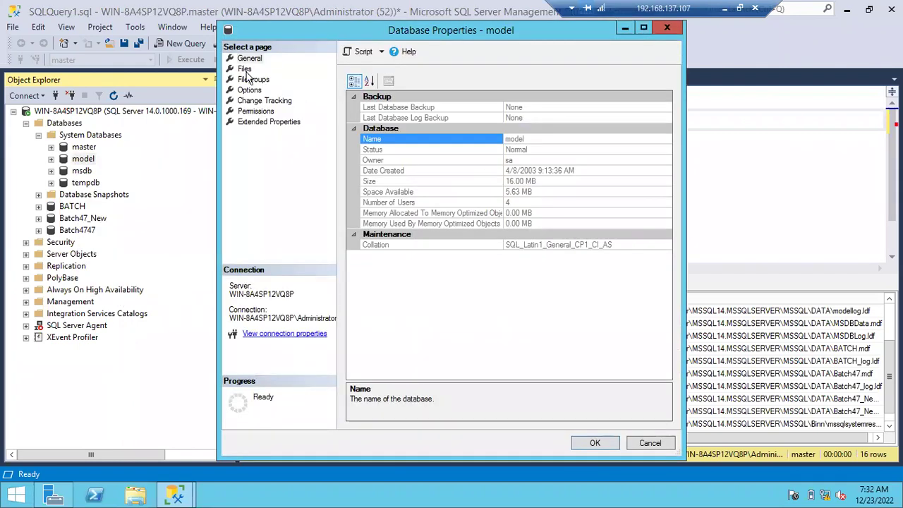
{"action": "left_click", "coordinate": [244, 68]}
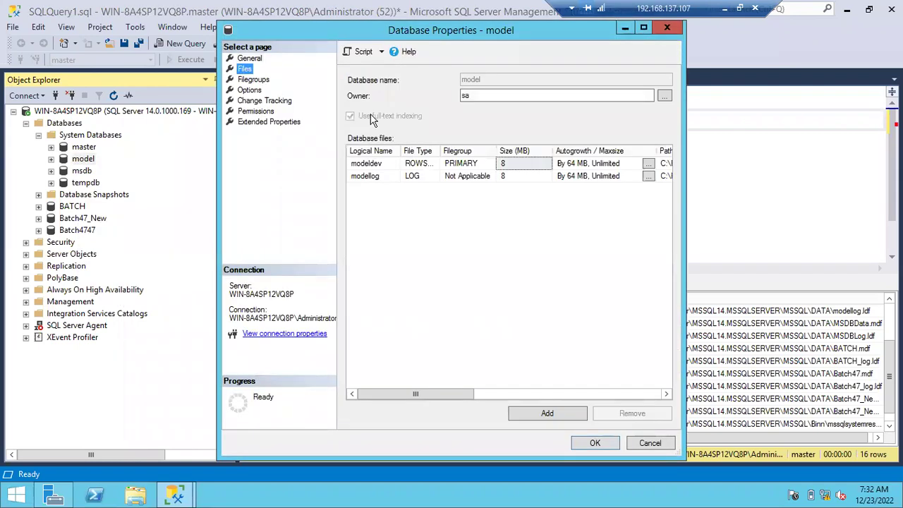
{"action": "left_click", "coordinate": [511, 163]}
{"action": "type", "text": "0"}
{"action": "left_click", "coordinate": [510, 175]}
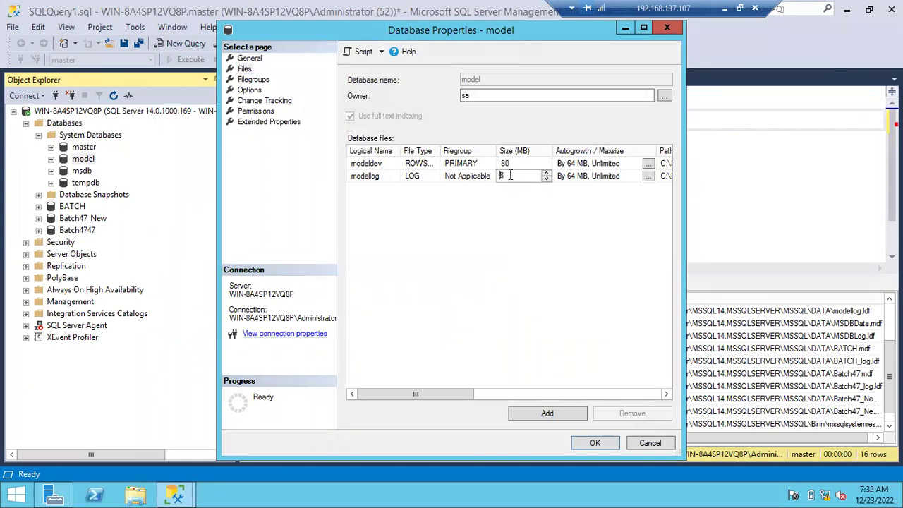
{"action": "type", "text": "61"}
{"action": "left_click", "coordinate": [605, 444]}
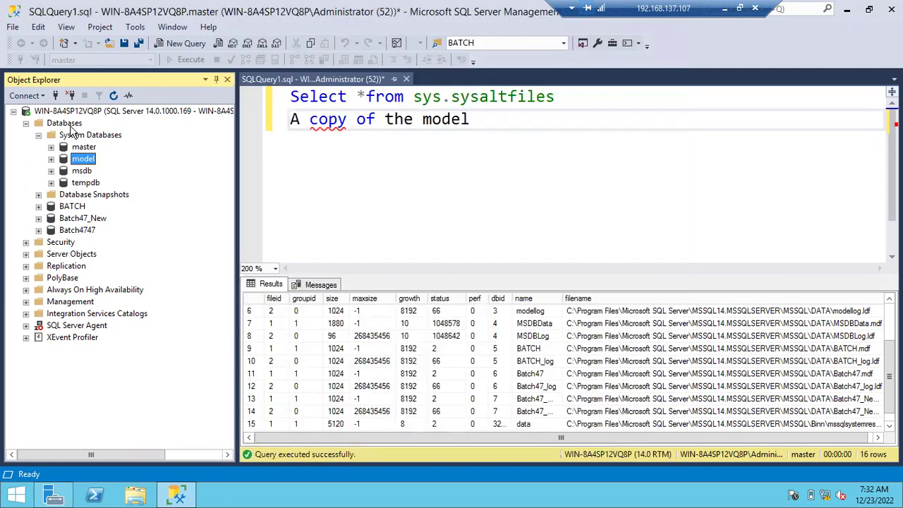
{"action": "left_click", "coordinate": [67, 125]}
{"action": "right_click", "coordinate": [71, 131]}
{"action": "left_click", "coordinate": [83, 137]}
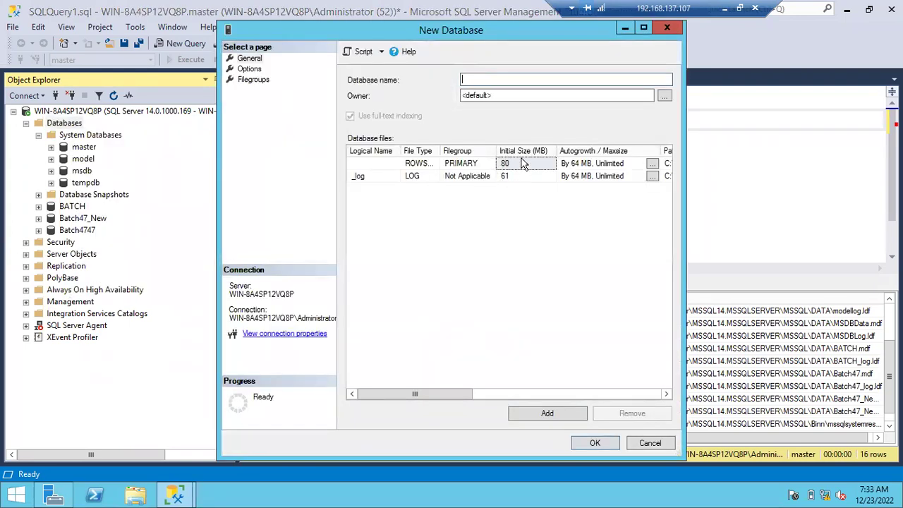
{"action": "type", "text": "Sales"}
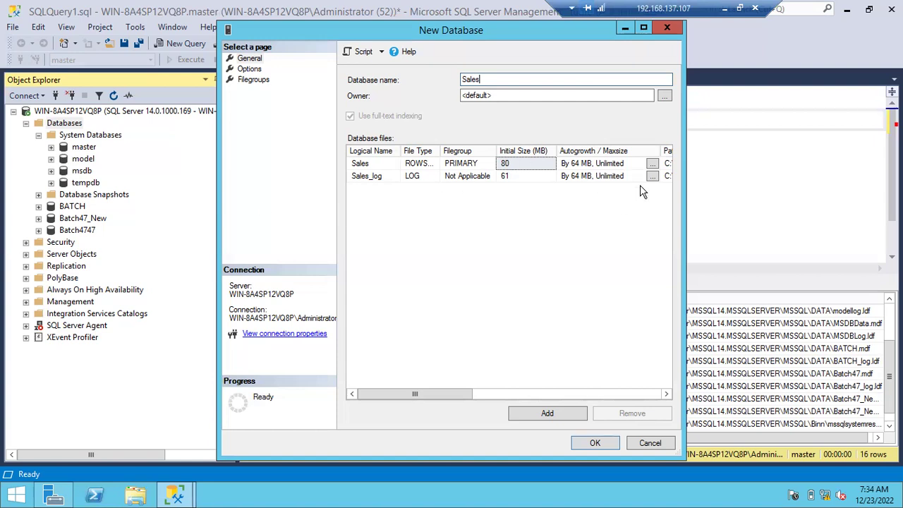
{"action": "key", "text": "Escape"}
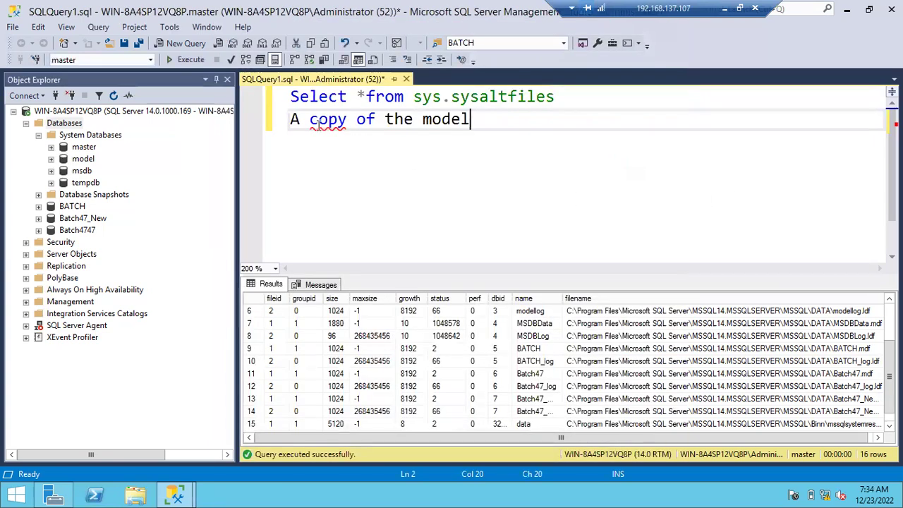
{"action": "left_click_drag", "start_coordinate": [310, 121], "coordinate": [375, 130]}
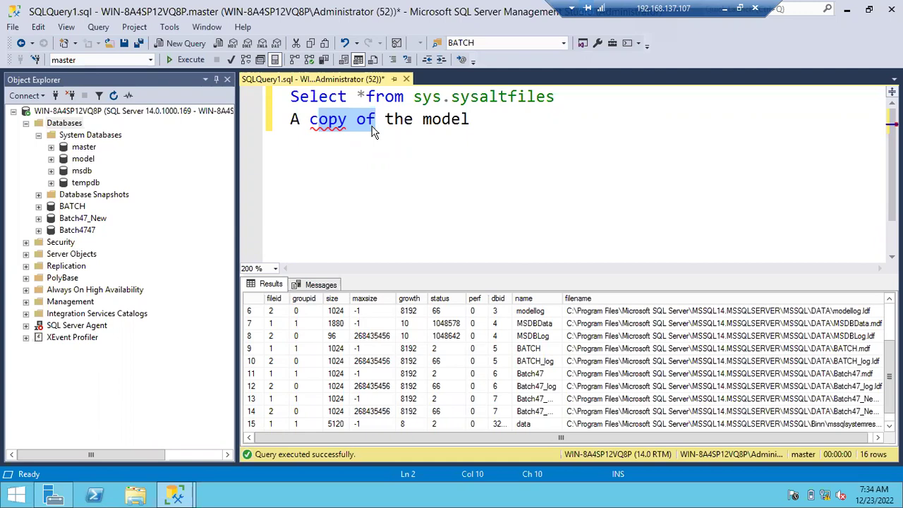
{"action": "left_click", "coordinate": [90, 159]}
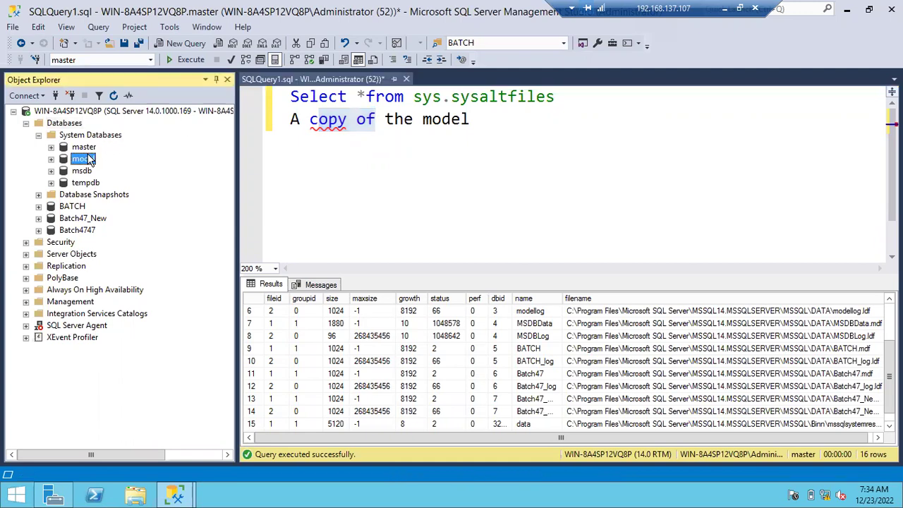